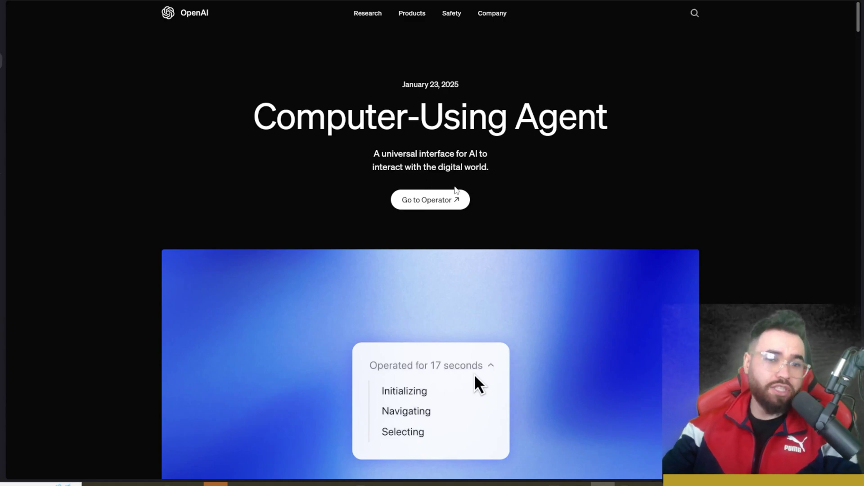
Skim down the Computer-Using Agent article, then switch to the YouTube channel tab.
scroll(528, 176, "down", 5)
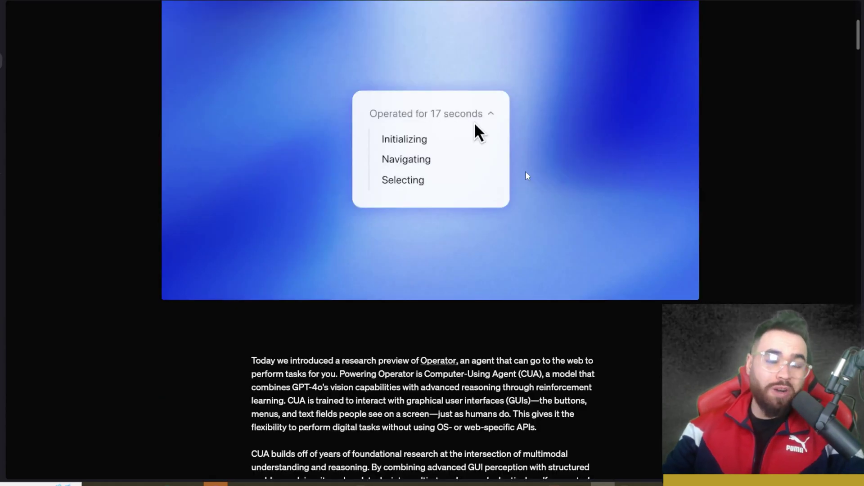
scroll(527, 133, "down", 11)
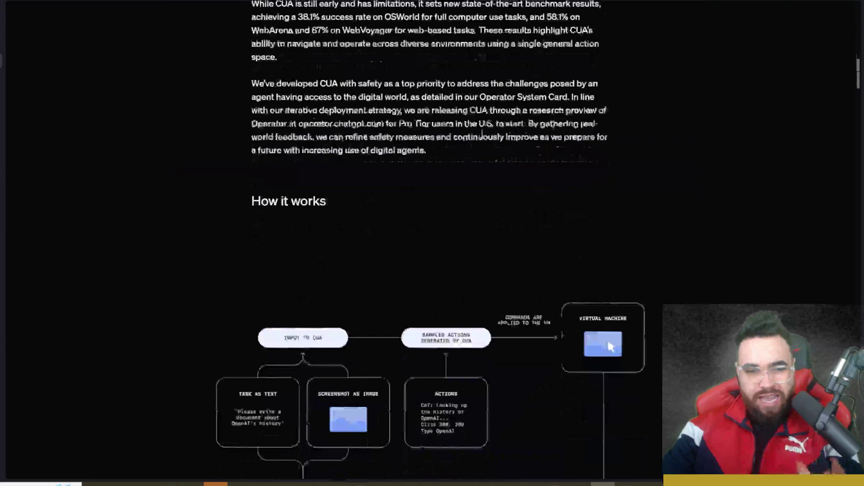
scroll(481, 134, "down", 10)
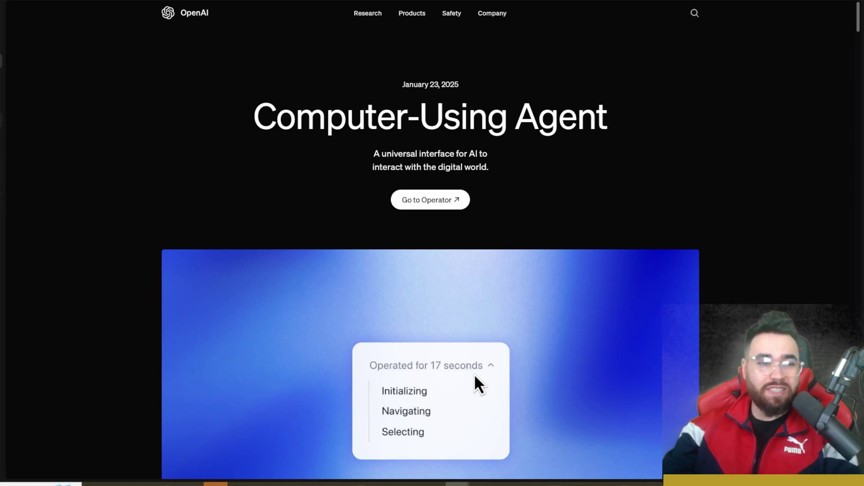
key("ctrl+Tab")
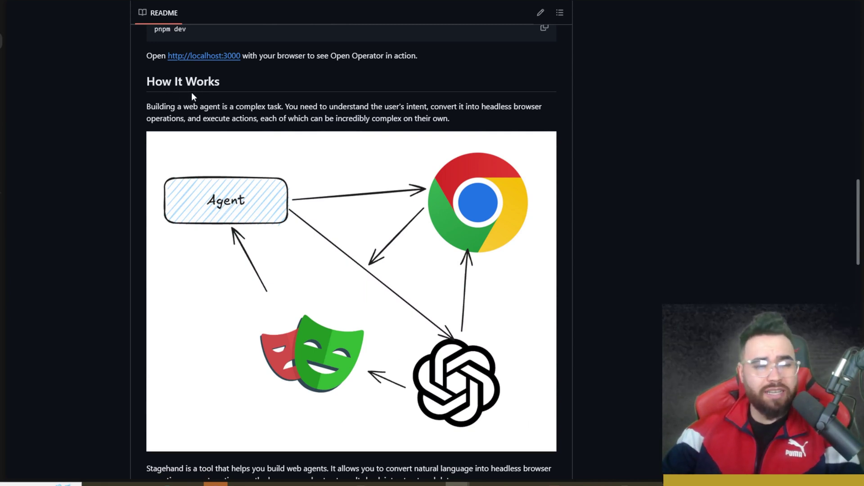
Highlight the sentence about executing actions, then scroll through How It Works and Key Technologies.
left_click_drag(206, 116, 358, 129)
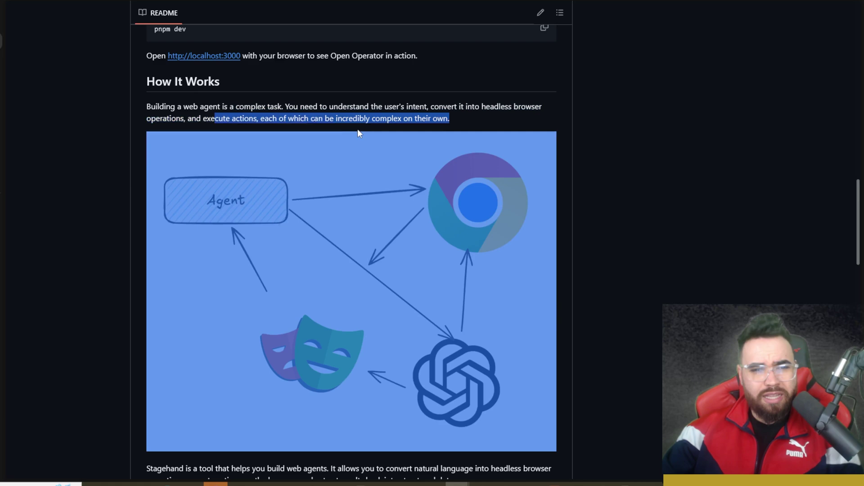
left_click(316, 115)
scroll(335, 129, "down", 8)
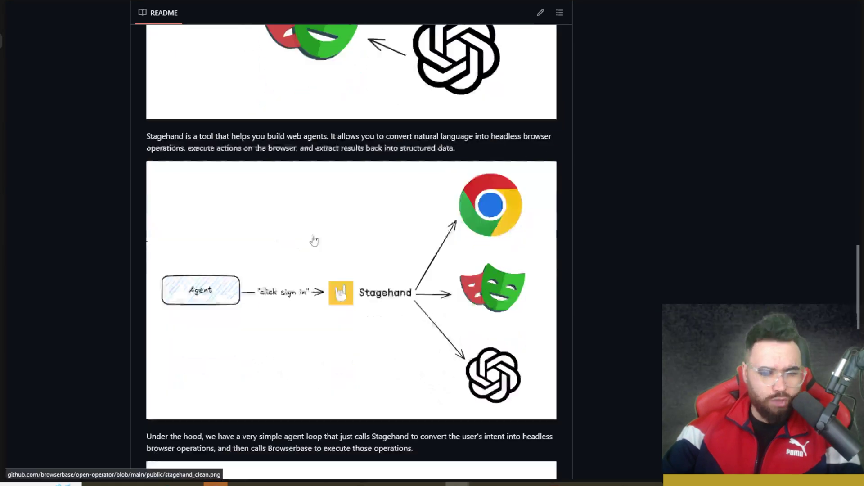
scroll(361, 235, "up", 2)
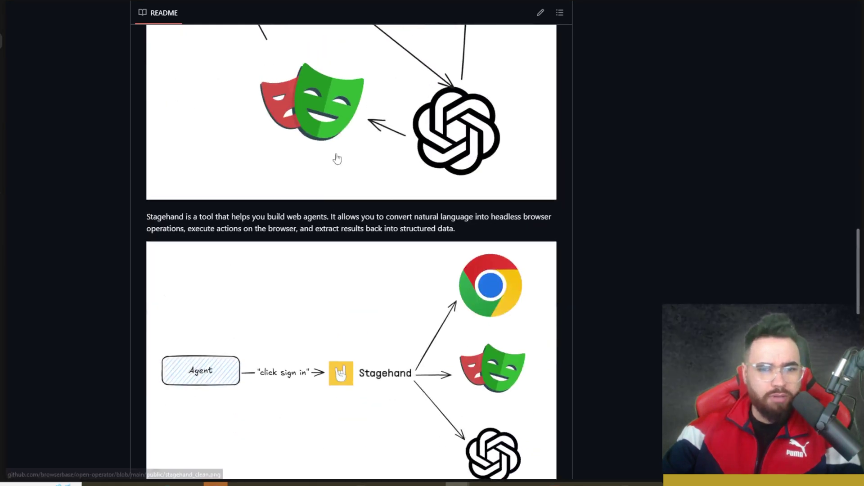
scroll(342, 162, "down", 5)
scroll(397, 210, "down", 10)
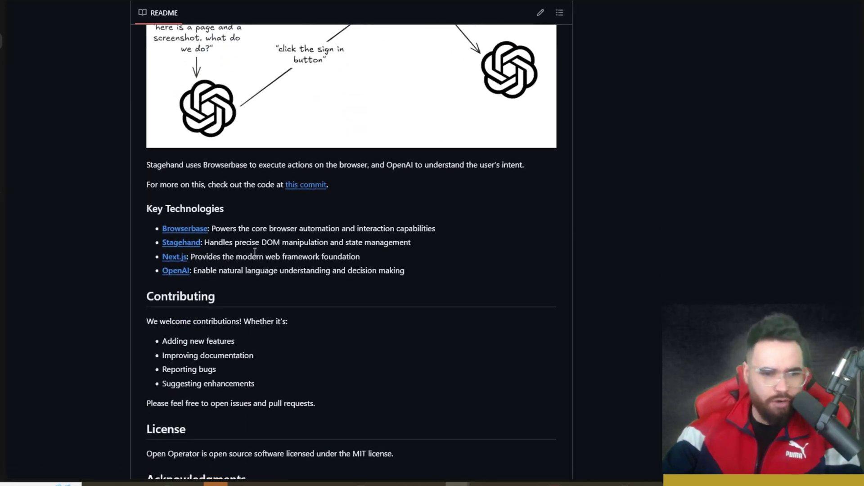
scroll(249, 249, "down", 2)
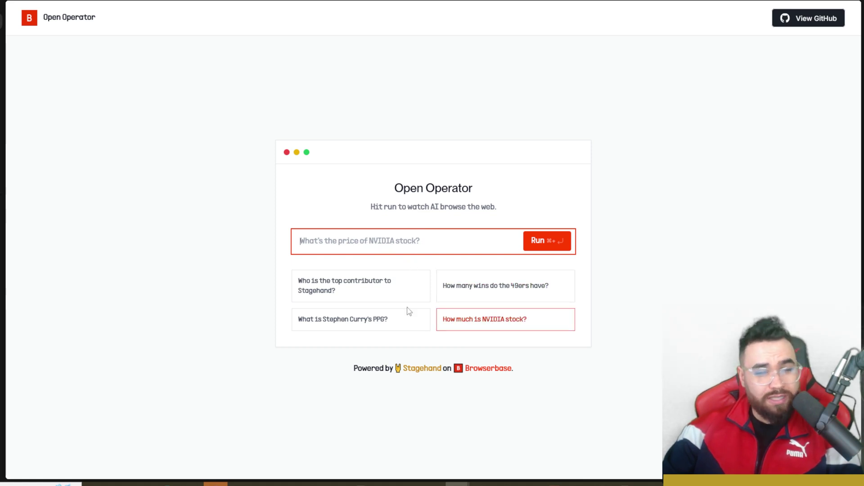
Run the 'How much is NVIDIA stock?' example and highlight its goal, status and Step 1 reasoning.
left_click(462, 325)
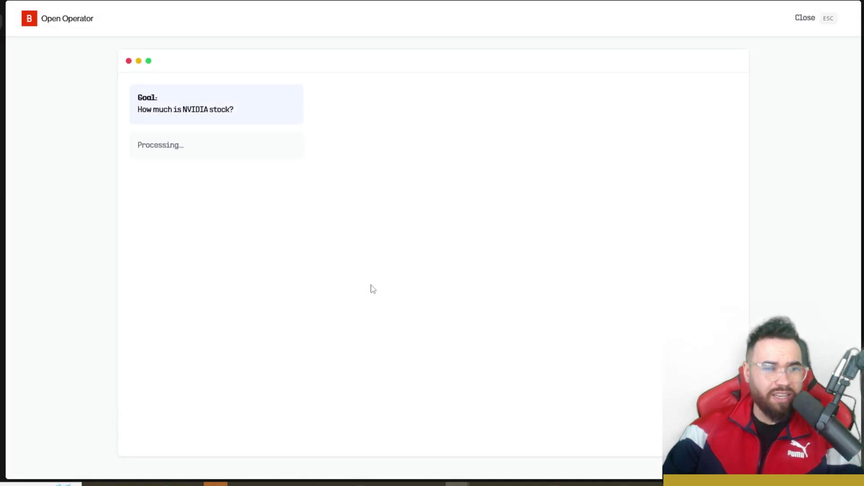
left_click_drag(137, 96, 185, 114)
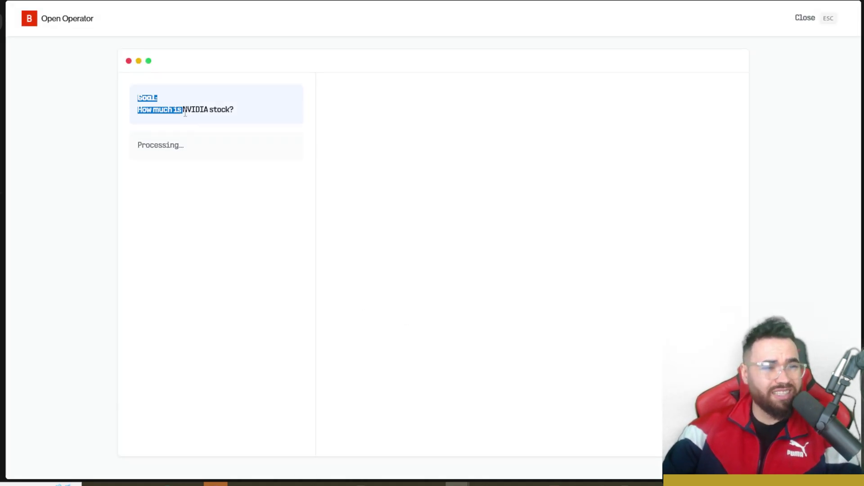
left_click(201, 128)
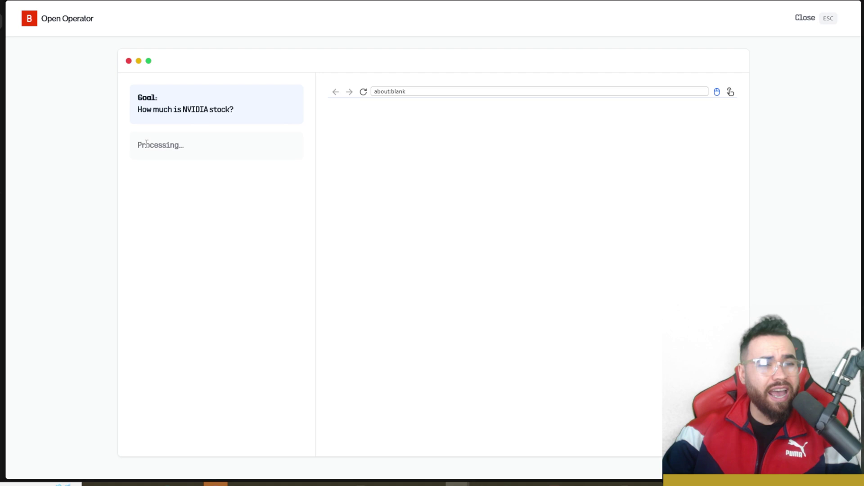
left_click_drag(145, 145, 183, 147)
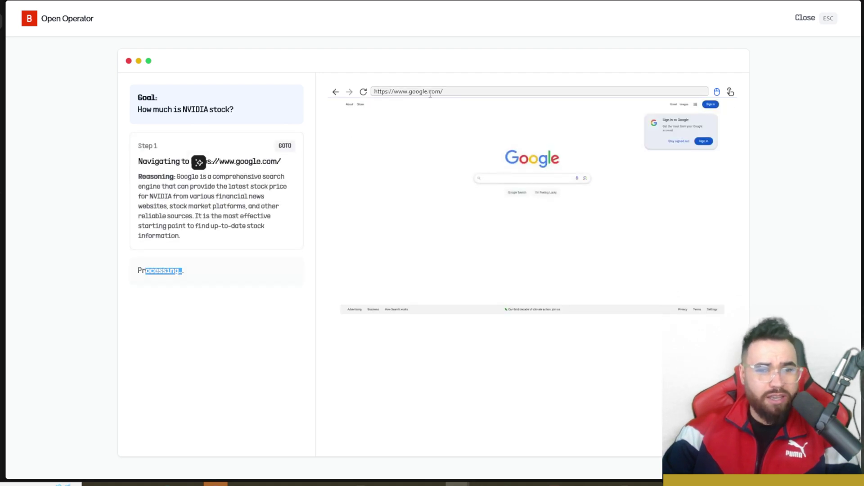
left_click_drag(176, 162, 248, 166)
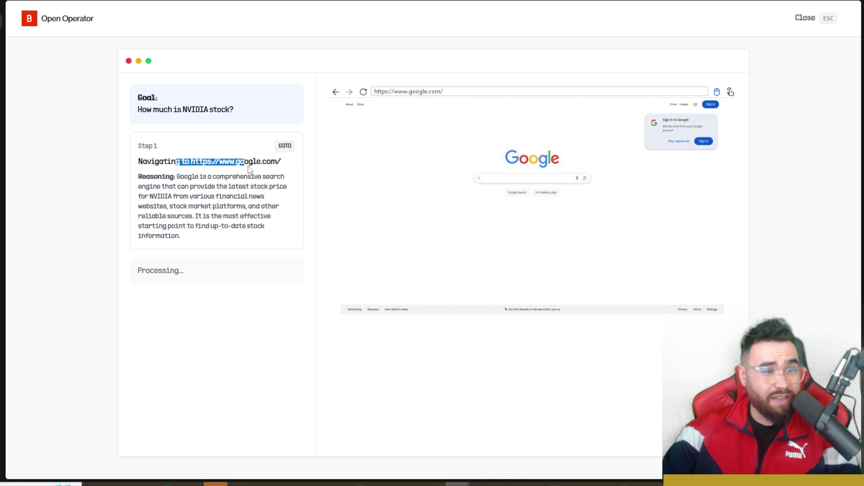
left_click(170, 175)
left_click_drag(180, 177, 239, 178)
left_click_drag(153, 186, 263, 226)
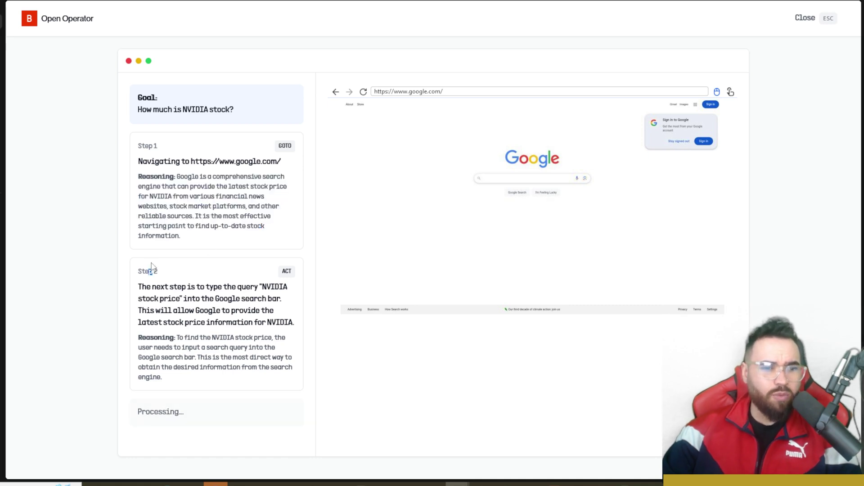
Highlight the start of Step 2 and Step 3's goal-achieved conclusion.
left_click_drag(144, 271, 182, 287)
left_click(180, 298)
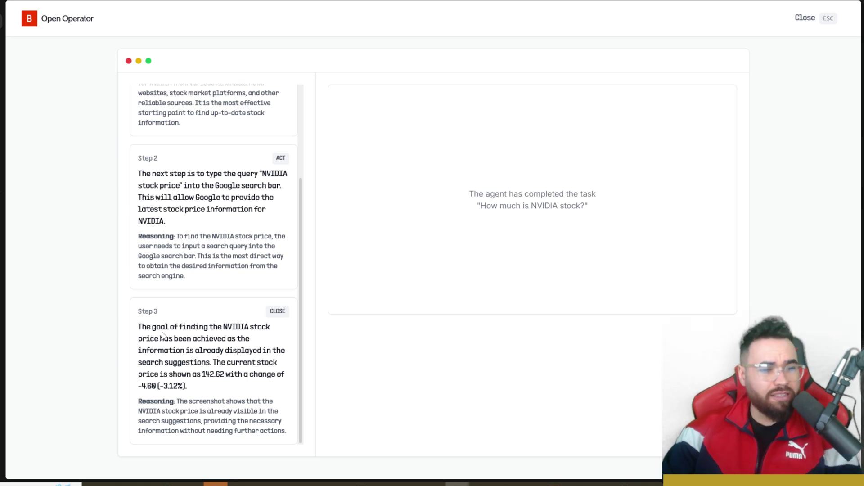
left_click_drag(161, 328, 193, 338)
left_click(197, 339)
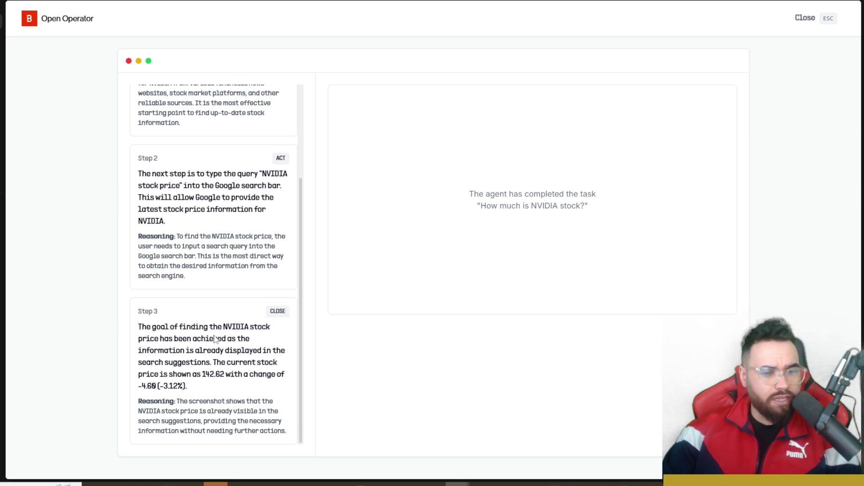
left_click_drag(174, 343, 237, 354)
left_click(198, 351)
Highlight the reported 142.62 price, the -4.60 change and the task-completed message.
left_click_drag(168, 364, 210, 380)
left_click(214, 372)
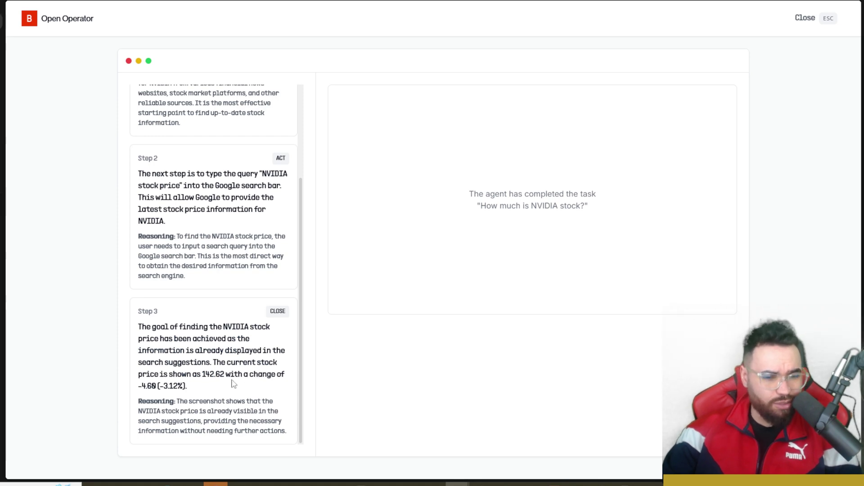
left_click_drag(261, 380, 276, 378)
left_click_drag(157, 386, 147, 388)
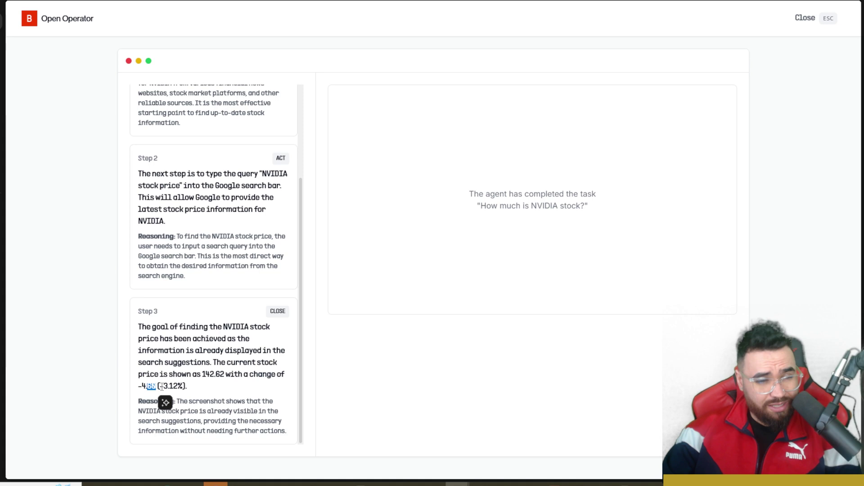
left_click(189, 390)
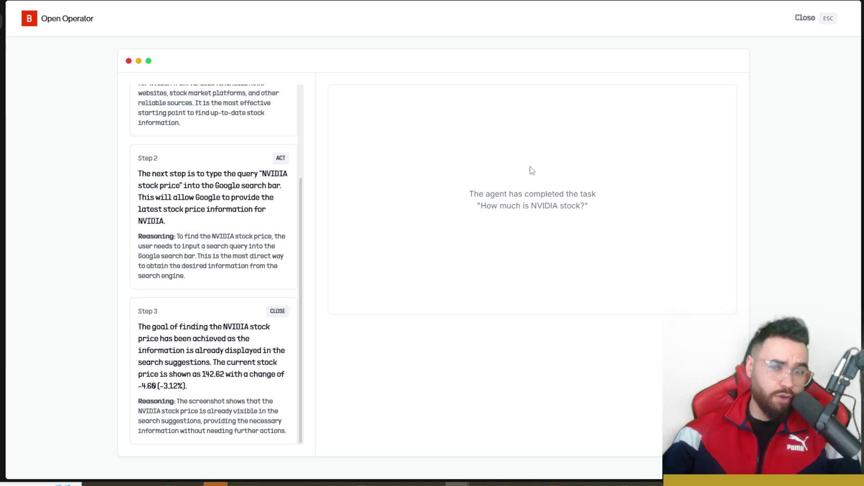
left_click_drag(534, 191, 623, 187)
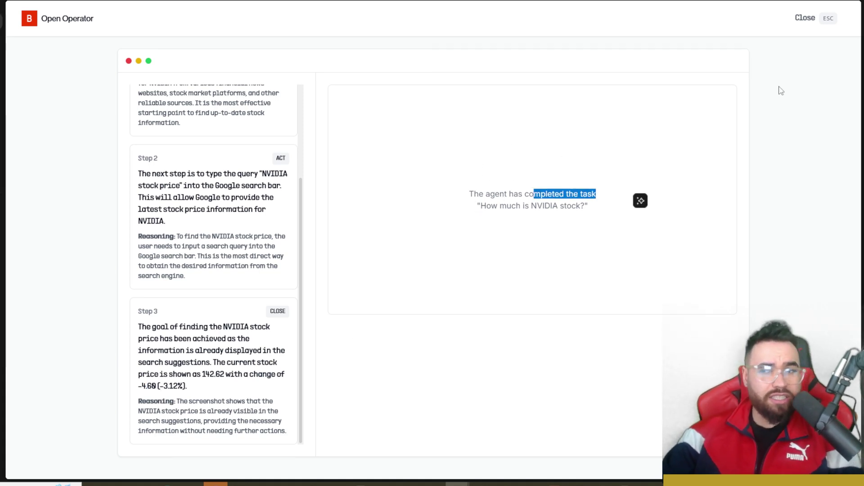
Close the finished run, paste the YouTube most-viewed-video prompt into the prompt box, and run it.
left_click(805, 19)
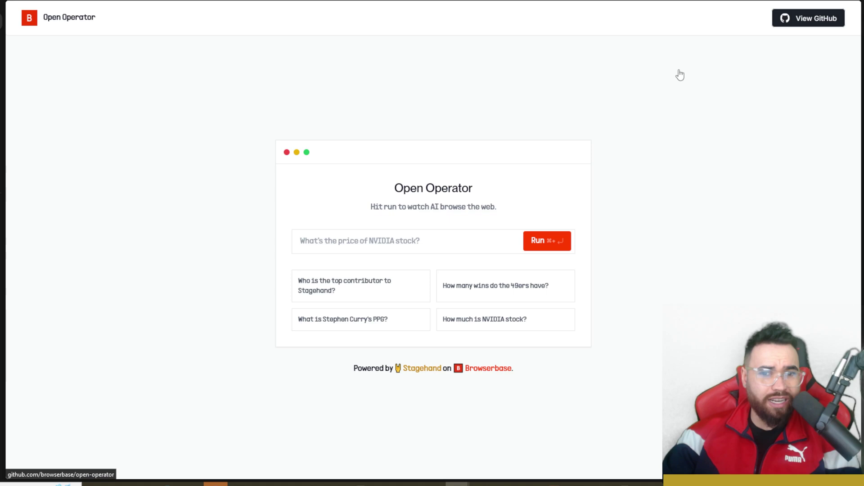
left_click(355, 239)
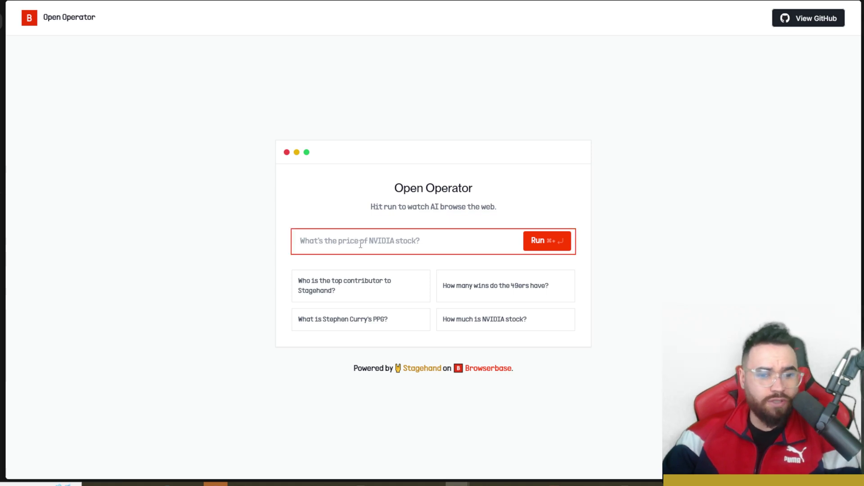
key("ctrl+v")
key("ctrl+a")
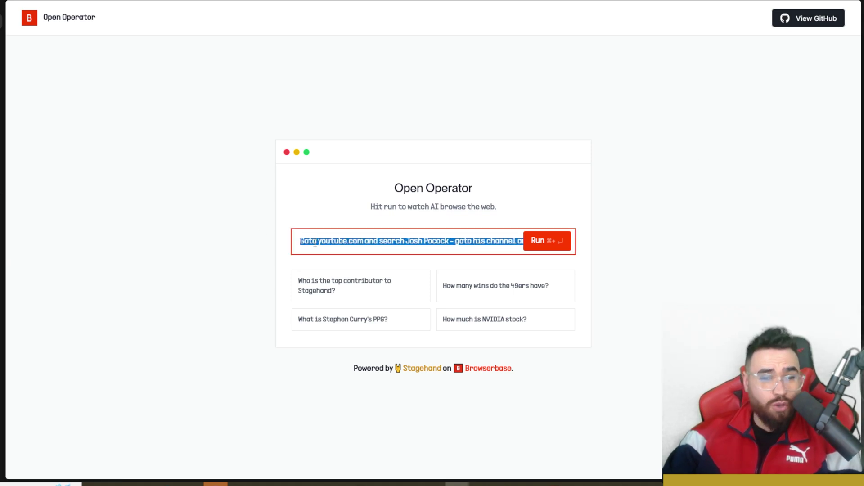
left_click(315, 243)
left_click_drag(360, 243, 519, 243)
left_click(420, 243)
left_click(462, 241)
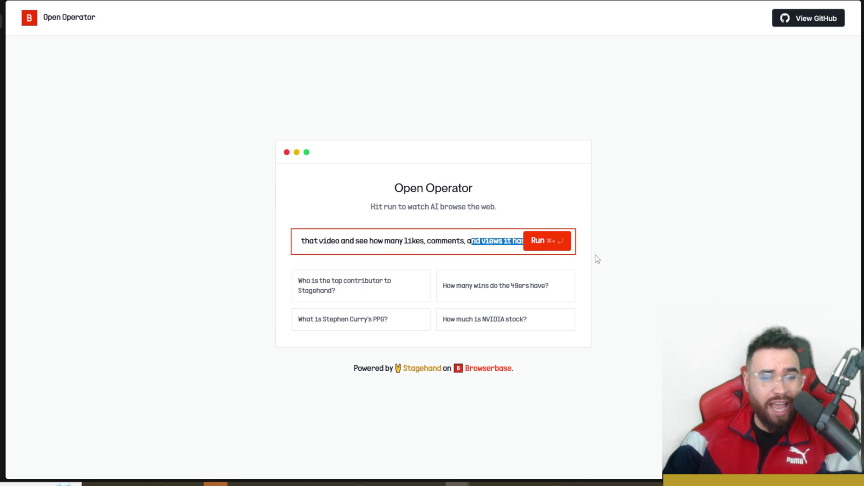
left_click(545, 242)
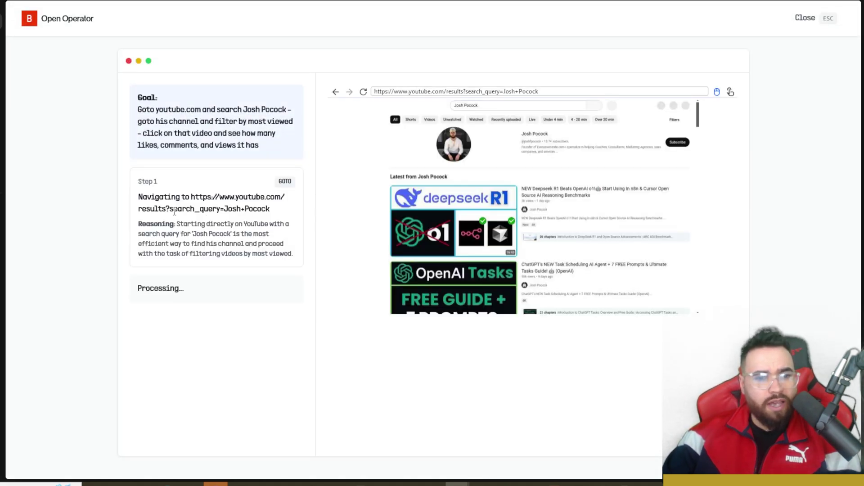
Highlight the YouTube search query in Step 1's navigation address.
left_click_drag(174, 211, 269, 211)
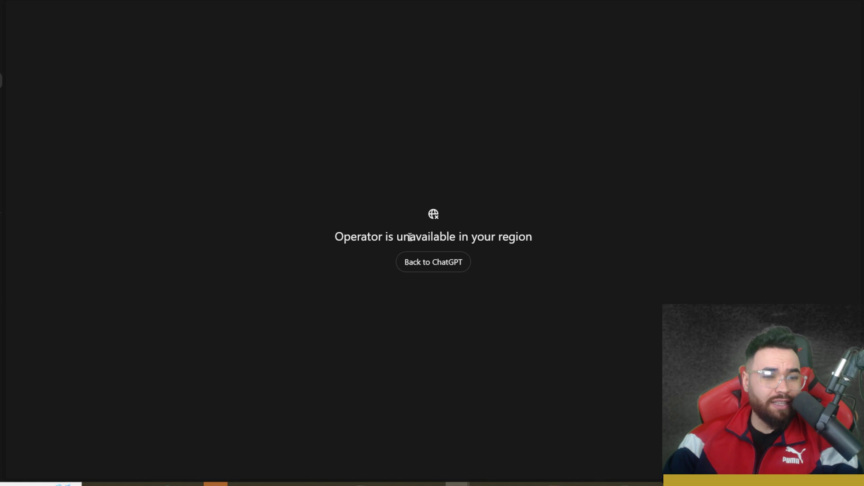
Highlight the Operator 'unavailable in your region' message, then go to the OpenAI Computer-Using Agent tab.
left_click_drag(400, 239, 454, 242)
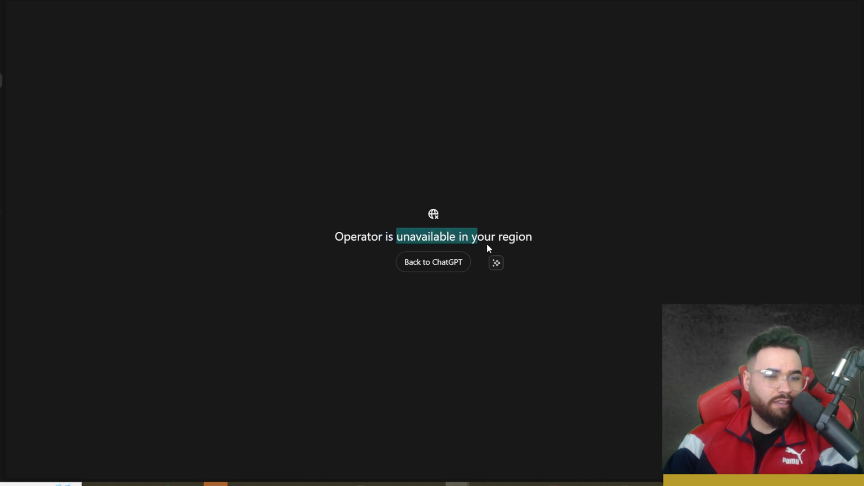
left_click(505, 242)
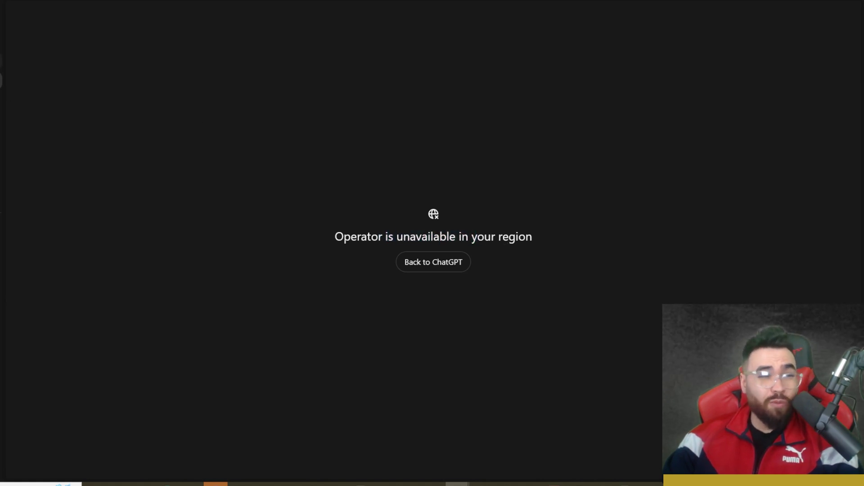
left_click(2, 60)
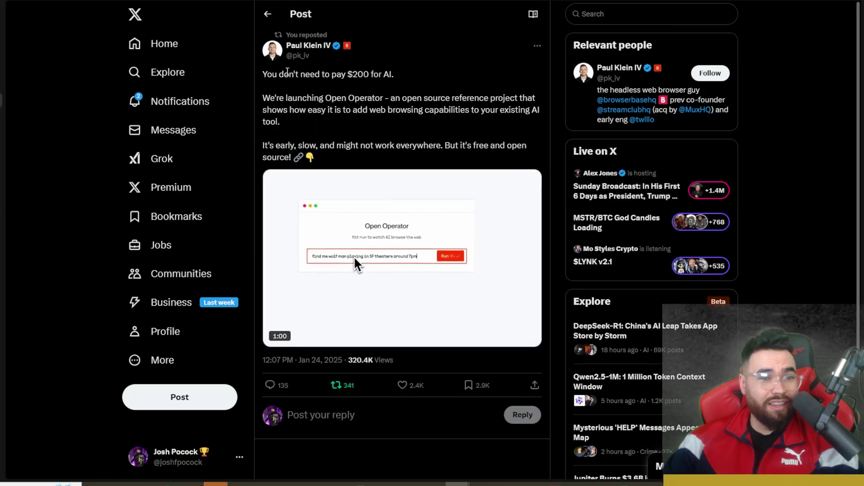
Highlight phrases such as 'You don't need to pay $200' in the post, then return to Open Operator.
left_click_drag(284, 74, 375, 99)
left_click(383, 75)
left_click(483, 103)
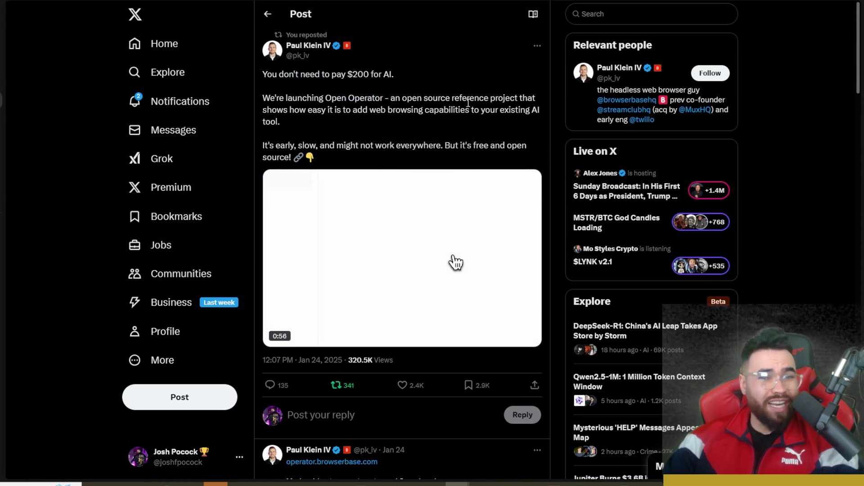
double_click(316, 110)
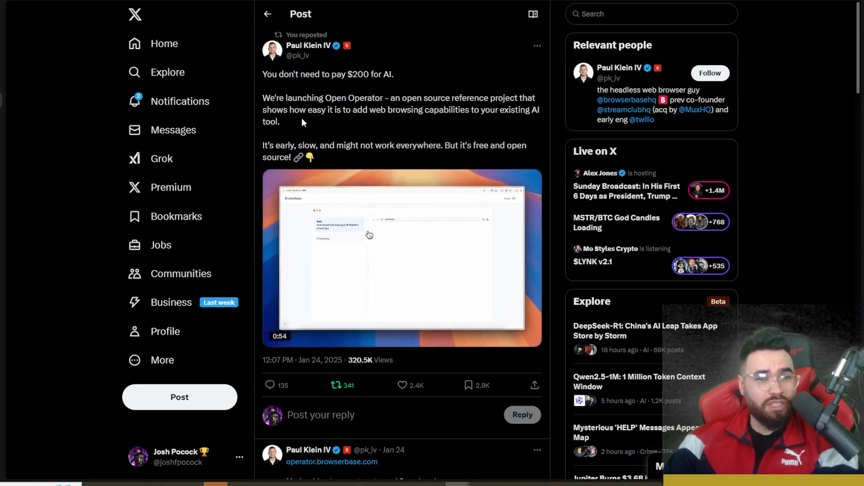
left_click_drag(339, 114, 435, 114)
left_click(451, 116)
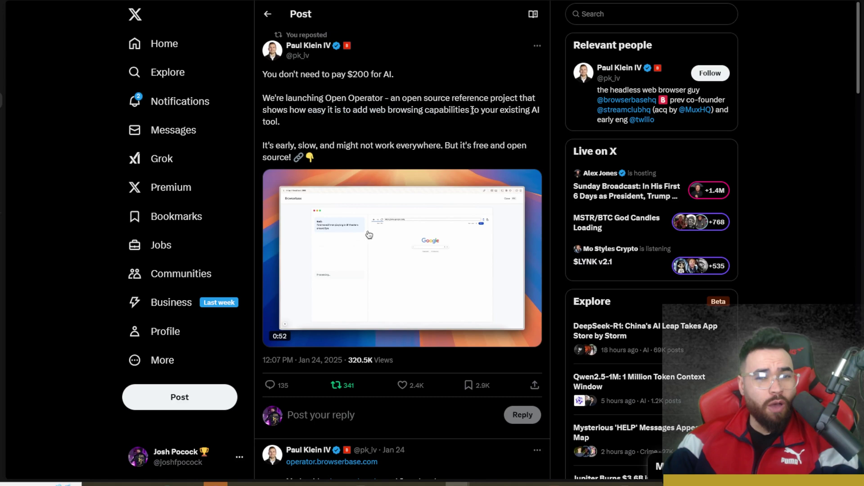
left_click_drag(496, 110, 471, 110)
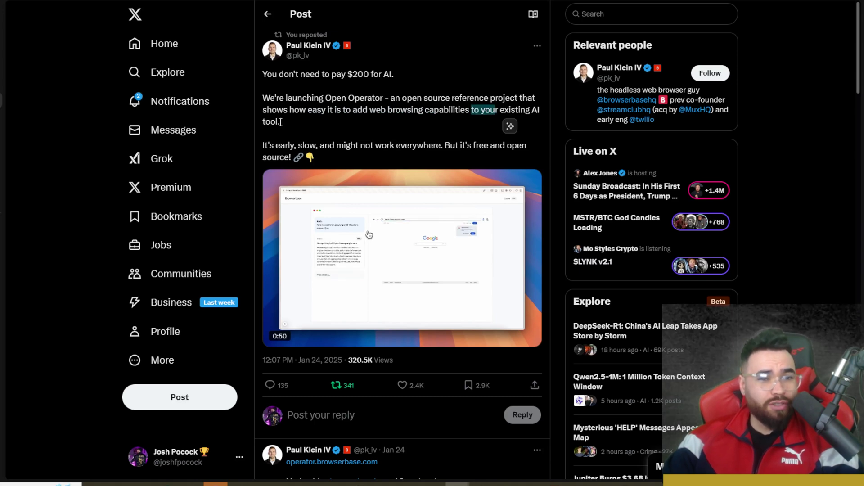
scroll(314, 265, "down", 2)
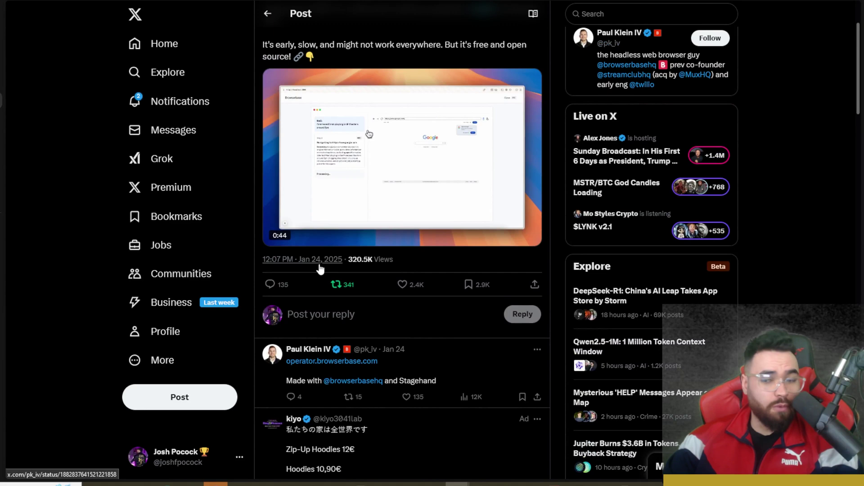
mouse_move(1, 98)
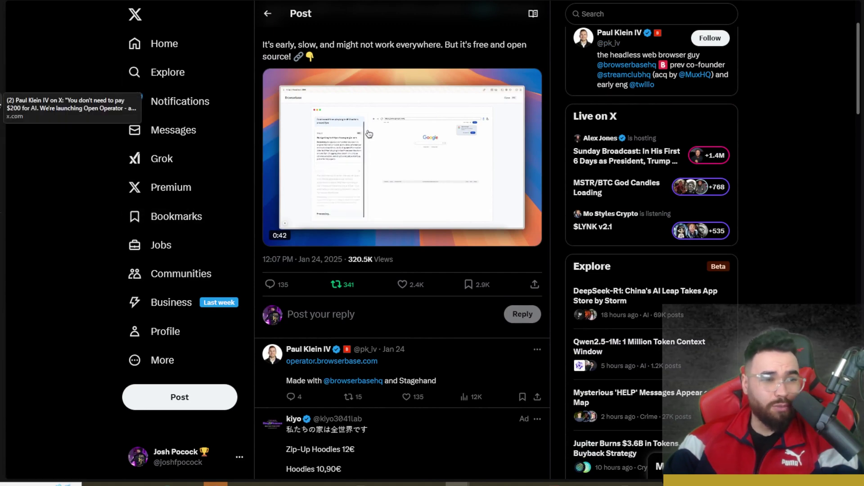
left_click(2, 135)
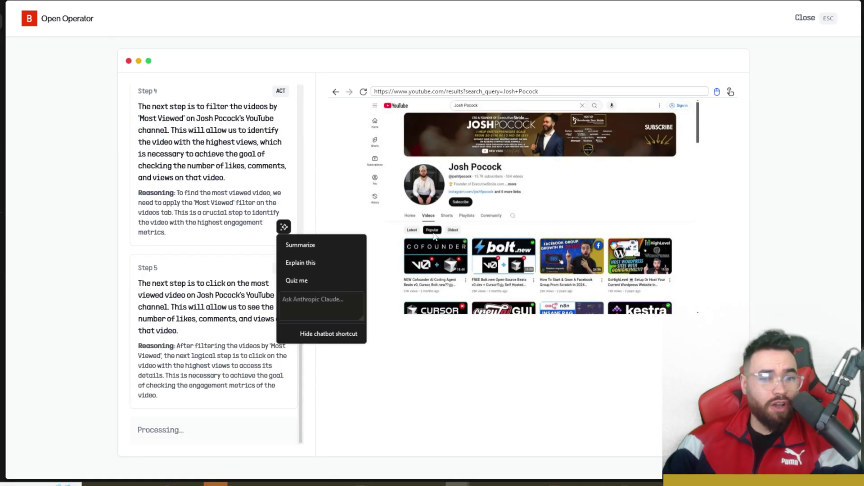
Dismiss the chatbot popup, highlight the 37K views, 1K likes and 133 comments result, then close the run.
left_click(356, 215)
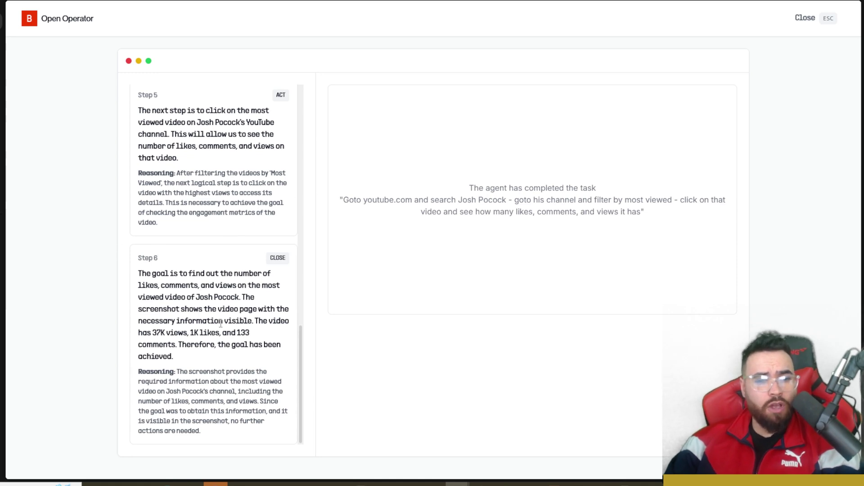
double_click(169, 334)
left_click_drag(202, 333, 238, 391)
left_click(165, 354)
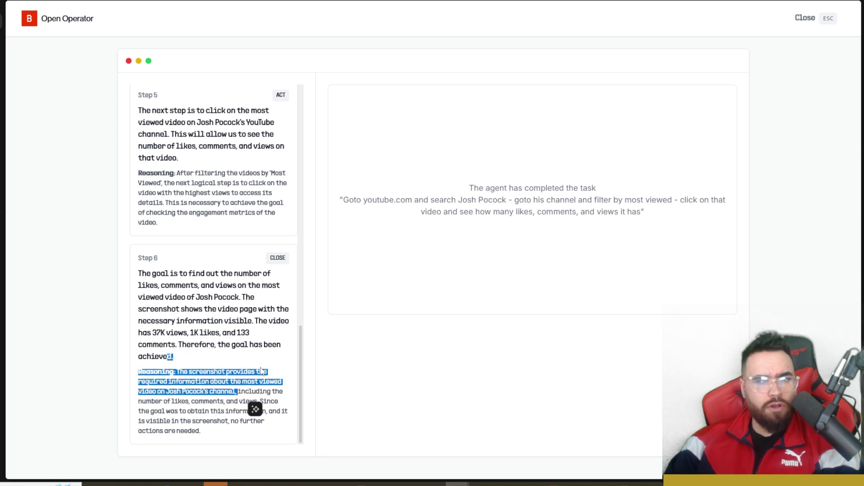
left_click(804, 18)
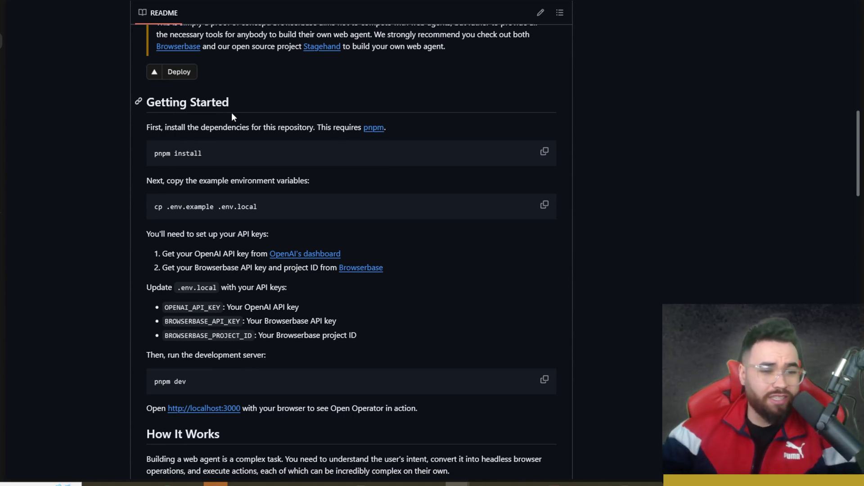
Scroll up the Open Operator repository page and focus the address bar.
scroll(257, 152, "up", 5)
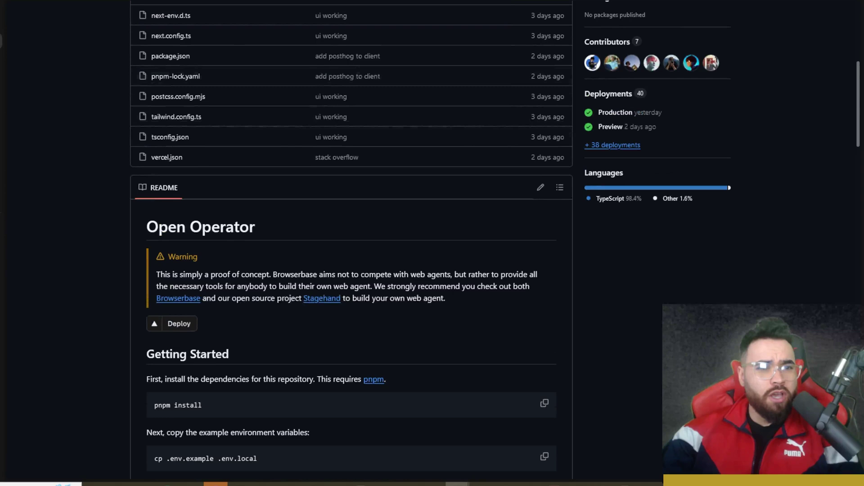
key("ctrl+l")
Dismiss the suggestions popup, bring the PowerShell terminal forward, and scroll to the clone output.
left_click(477, 236)
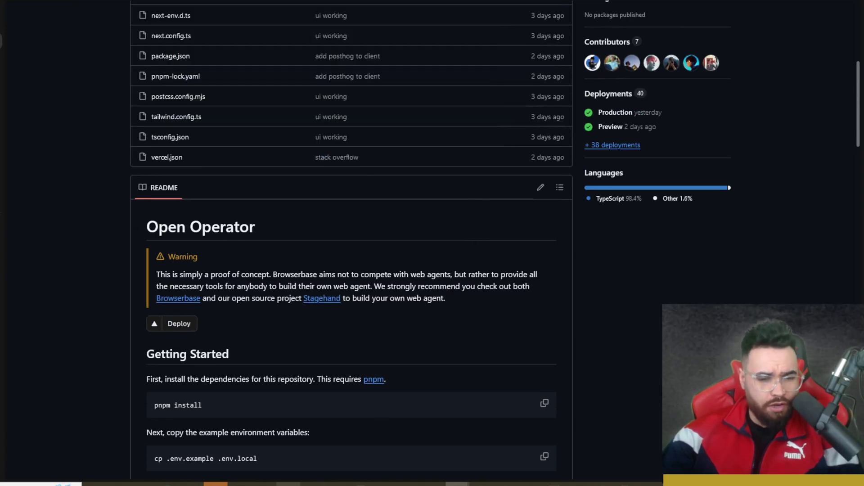
key("alt+Tab")
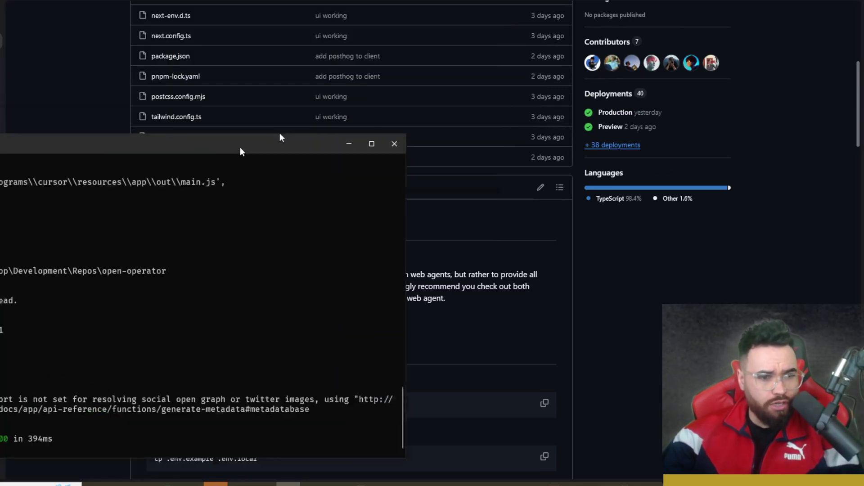
scroll(469, 202, "up", 10)
scroll(466, 212, "down", 3)
scroll(465, 212, "up", 9)
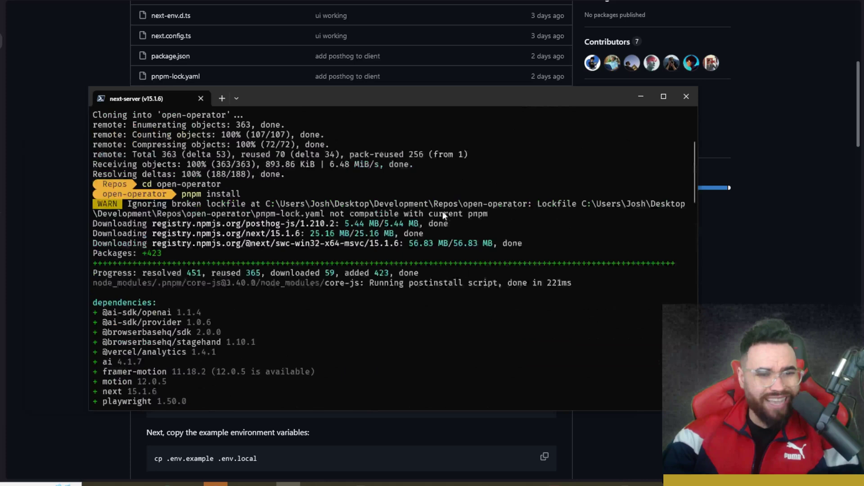
Select and copy the git clone command and its progress output, then highlight the pnpm install command.
left_click_drag(433, 224, 142, 223)
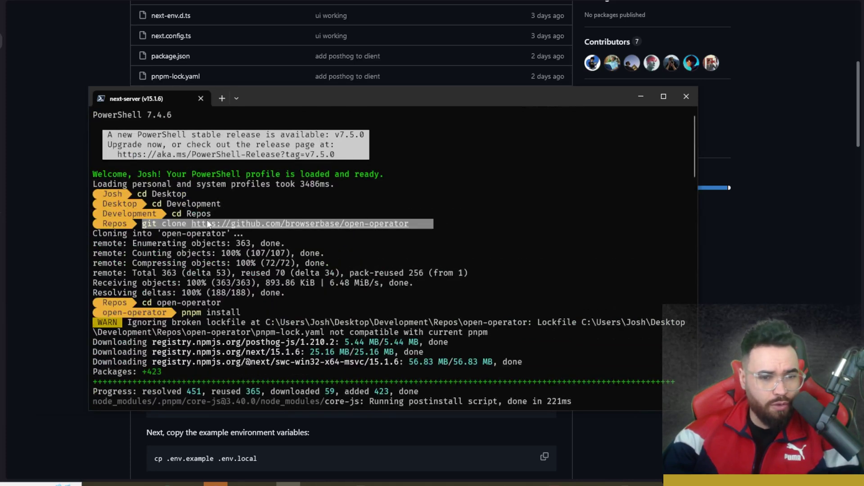
right_click(422, 224)
mouse_move(93, 243)
left_mouse_down()
mouse_move(340, 284)
mouse_move(313, 295)
left_mouse_up()
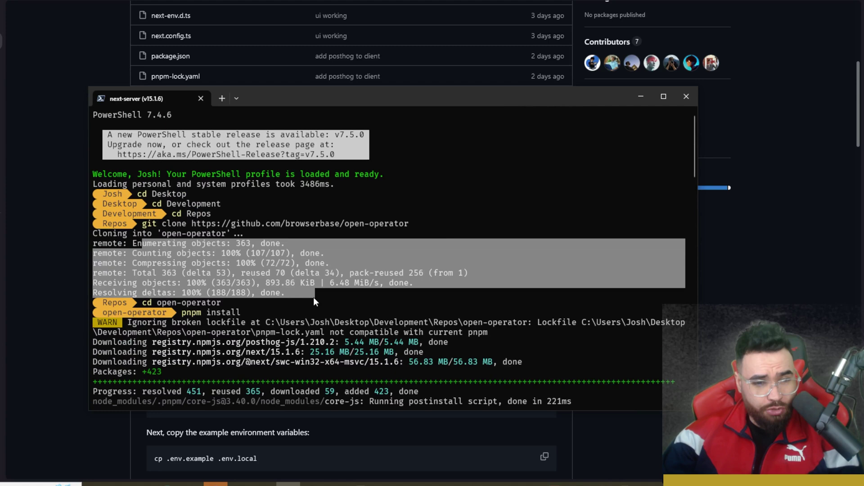
right_click(137, 301)
left_click_drag(138, 298, 207, 302)
right_click(234, 303)
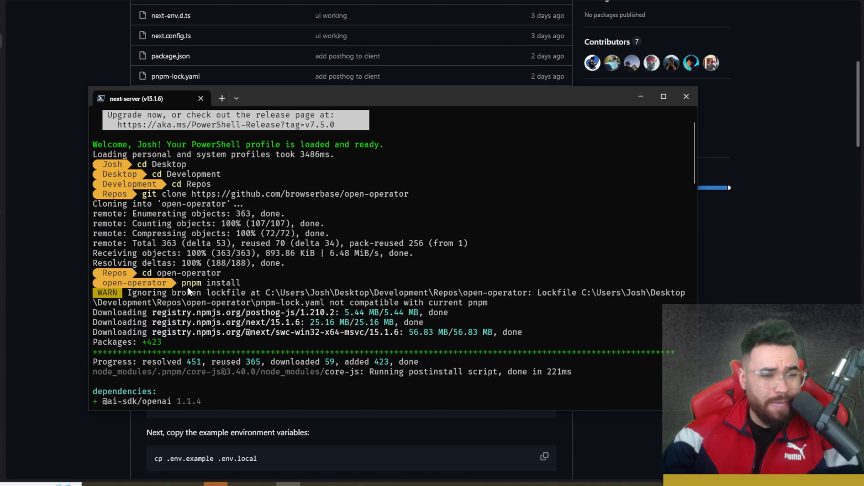
left_click_drag(183, 285, 235, 287)
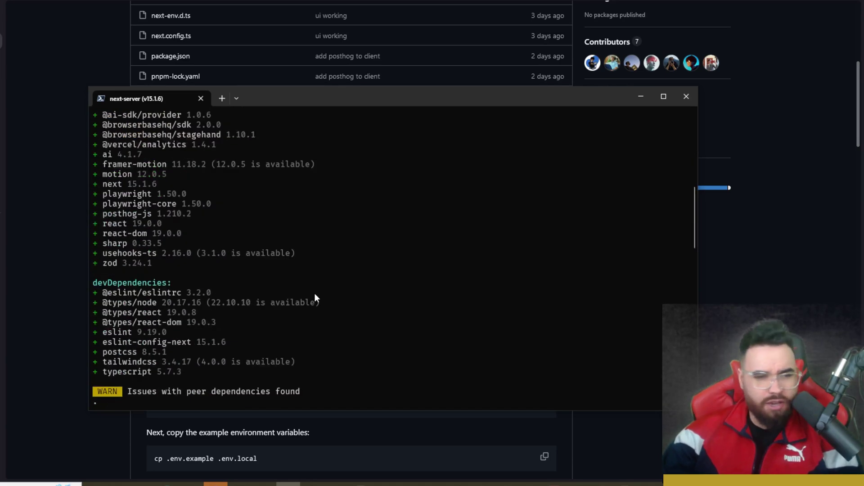
scroll(125, 203, "up", 3)
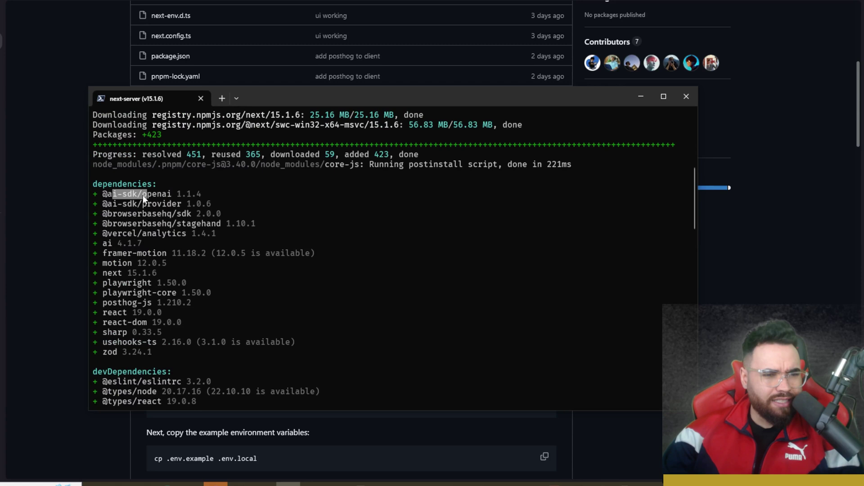
left_click(169, 195)
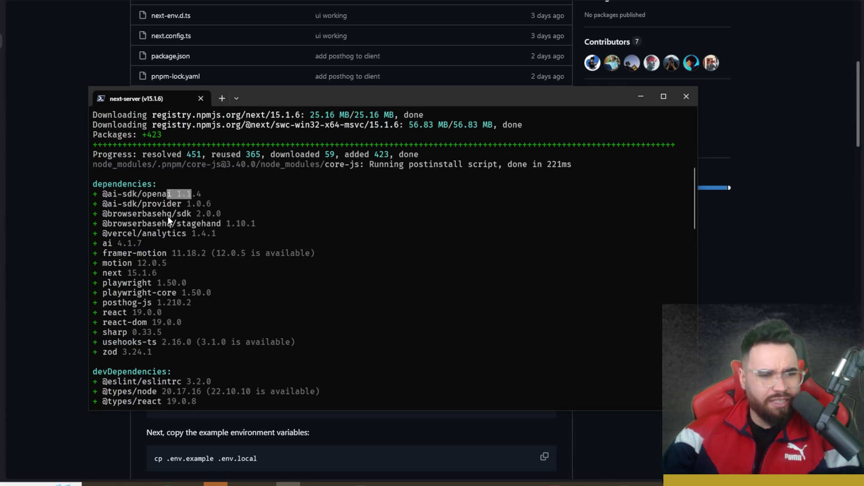
left_click_drag(107, 234, 158, 256)
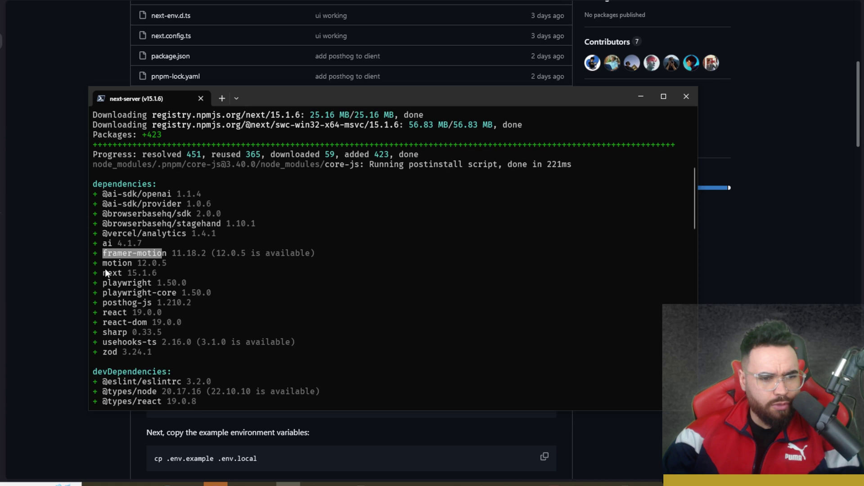
left_click_drag(111, 284, 157, 288)
left_click_drag(103, 303, 175, 304)
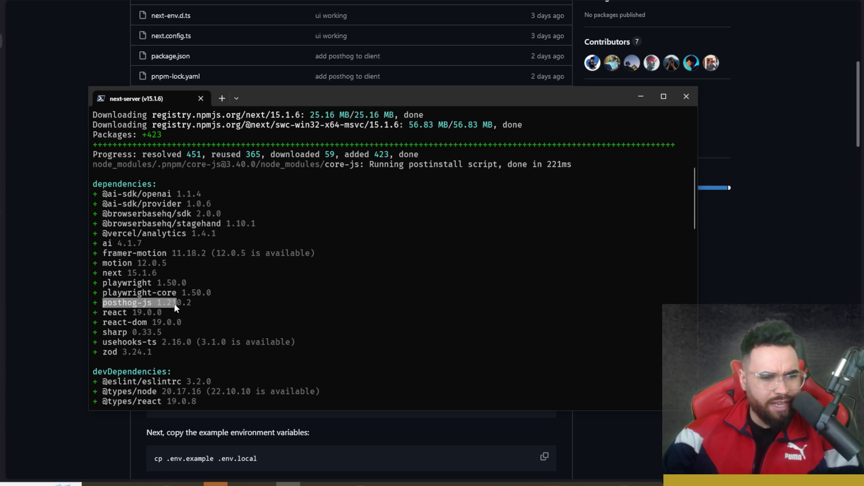
left_click_drag(118, 305, 147, 297)
scroll(128, 323, "down", 2)
scroll(146, 299, "down", 1)
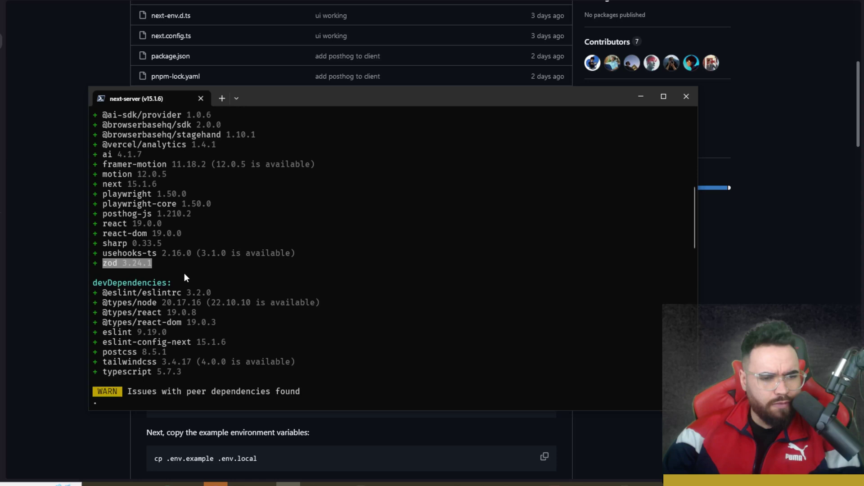
scroll(251, 326, "down", 3)
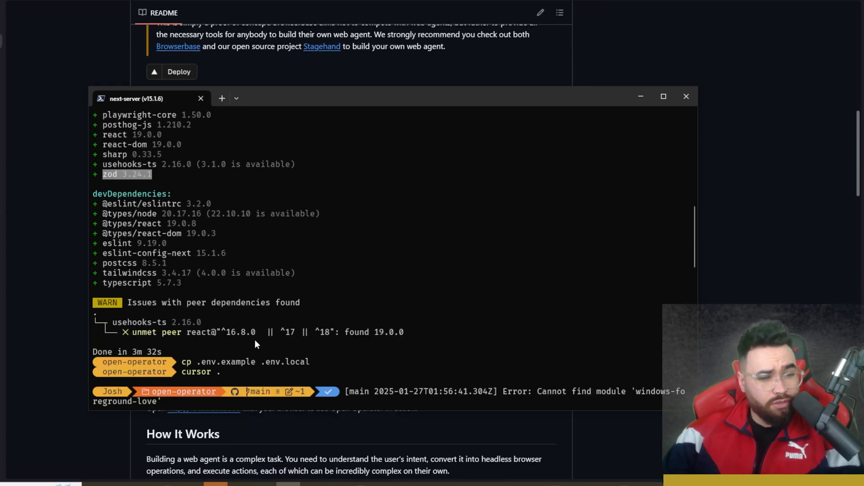
Highlight the 'cp .env.example .env.local' copy command and its file names in the terminal.
double_click(189, 363)
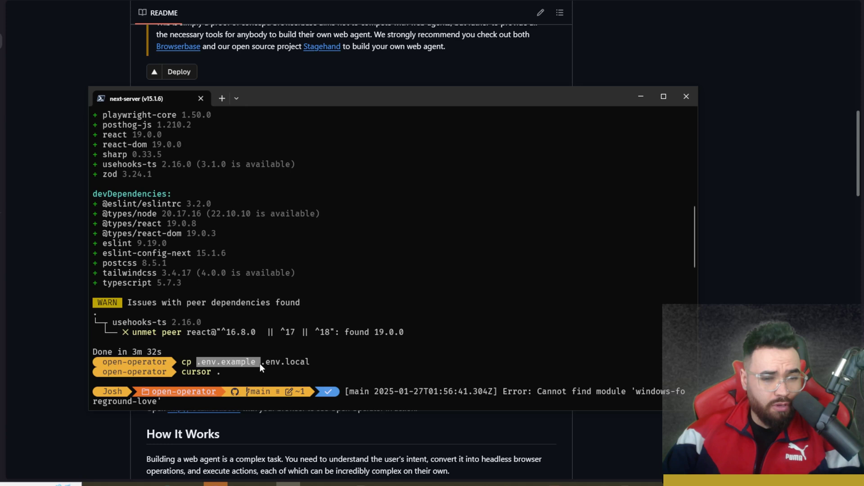
left_click_drag(266, 363, 271, 363)
left_click(302, 362)
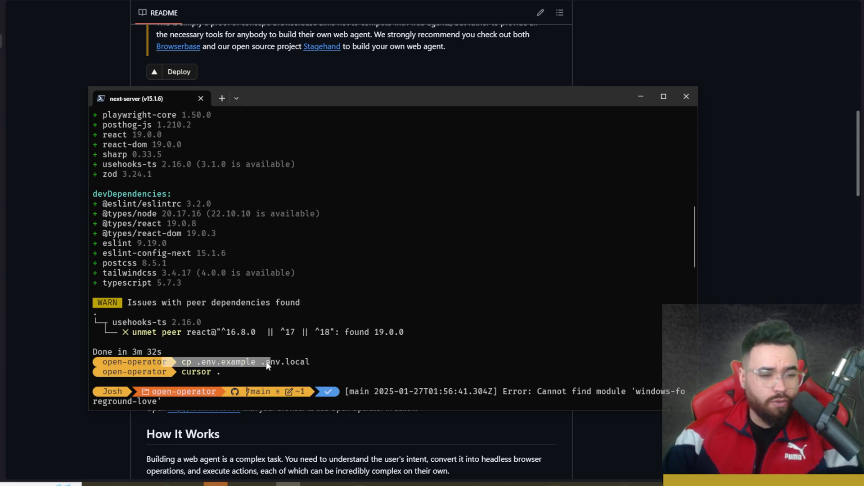
left_click(221, 363)
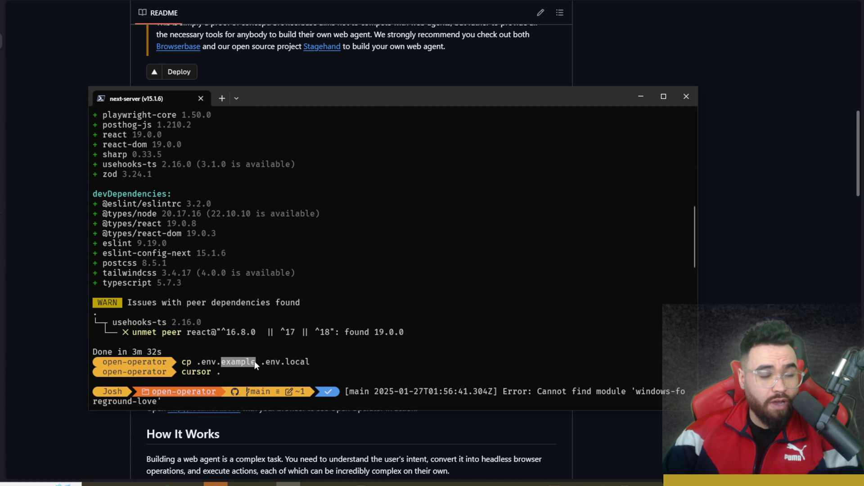
Check the env file names against the README's Getting Started steps, then bring up Cursor.
left_click(56, 273)
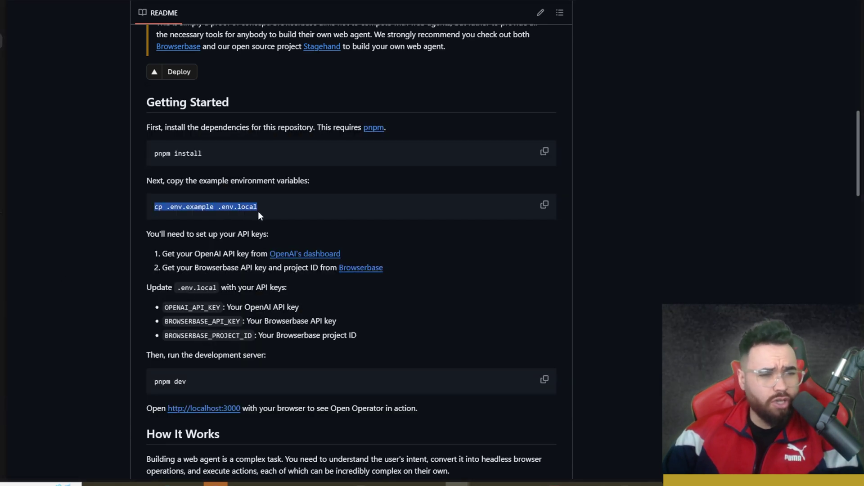
left_click_drag(265, 206, 166, 207)
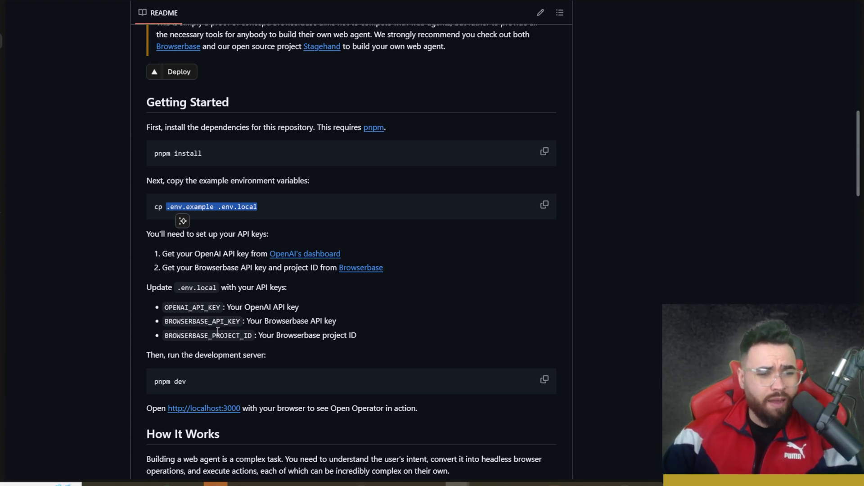
key("alt+Tab")
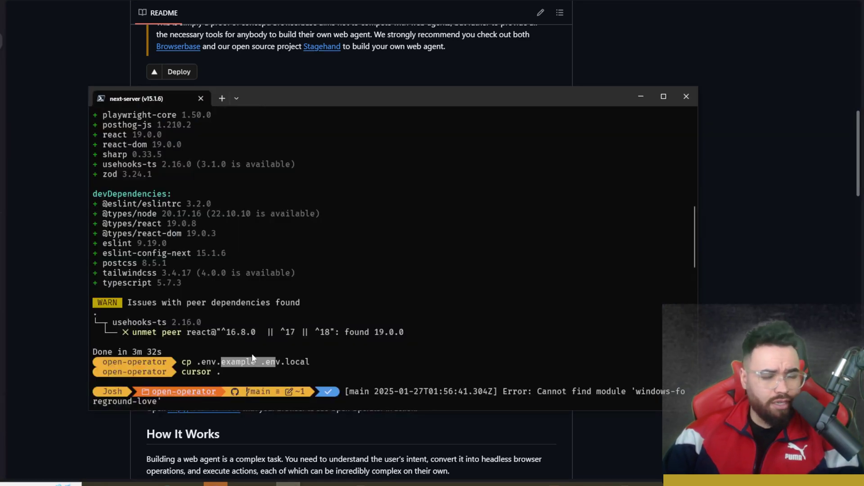
scroll(319, 321, "down", 4)
scroll(323, 321, "down", 1)
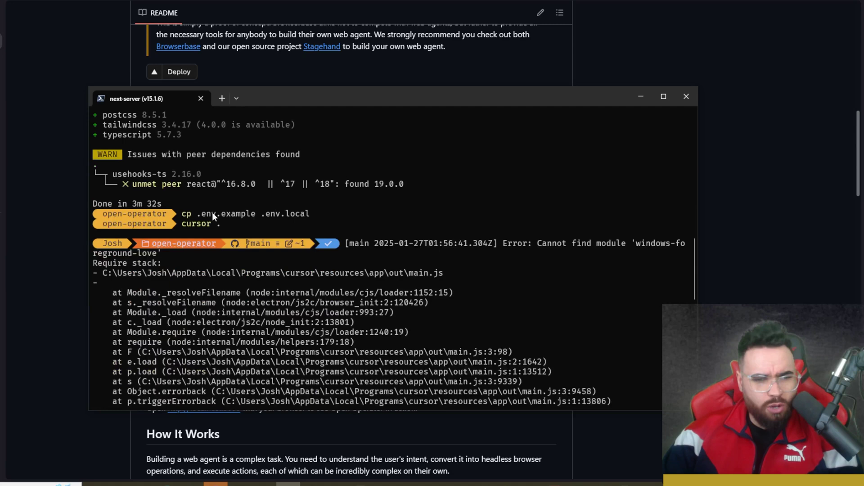
mouse_move(212, 214)
left_mouse_down()
mouse_move(258, 219)
mouse_move(219, 226)
left_mouse_up()
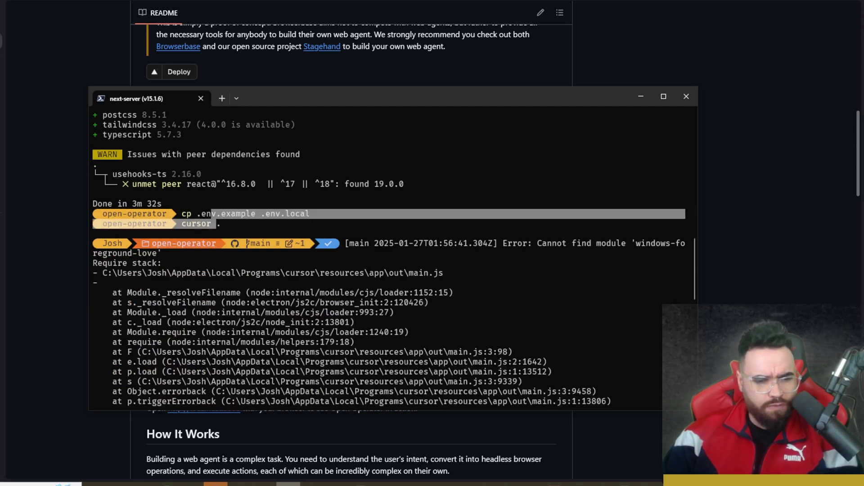
key("alt+Tab")
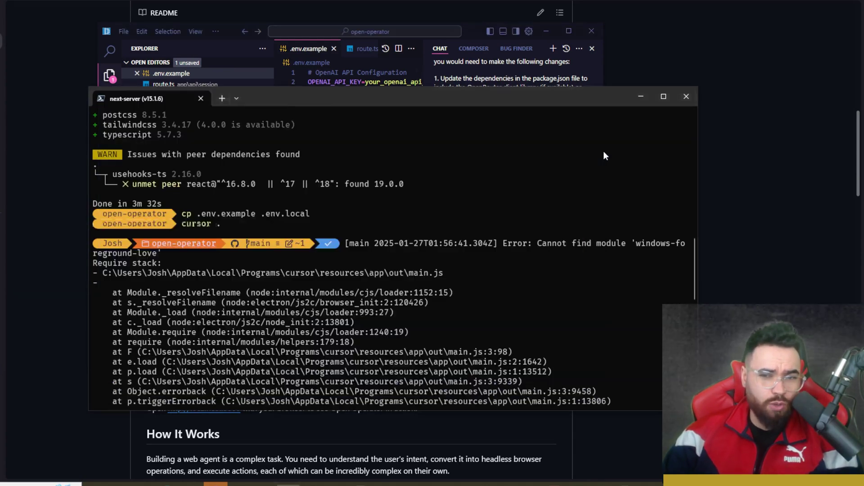
Inspect the BROWSERBASE_PROJECT_ID and API key placeholder lines in .env.example, then return to the README.
left_click(603, 151)
left_click(586, 71)
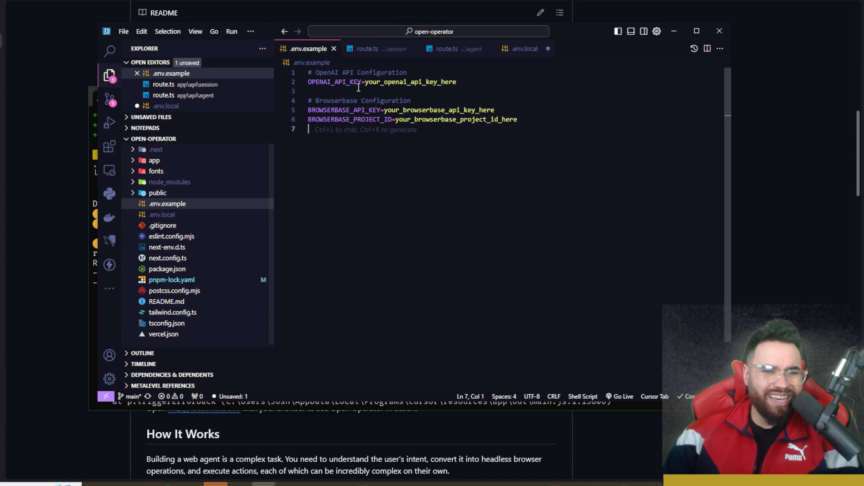
left_click(459, 92)
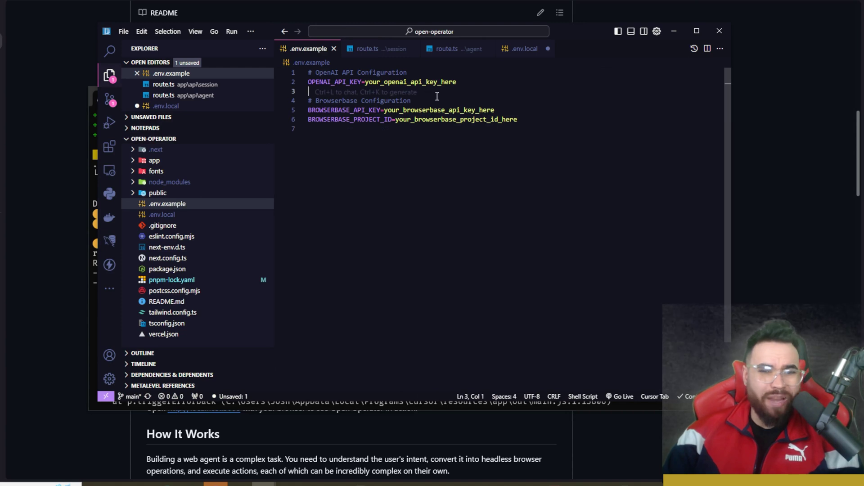
double_click(400, 120)
left_click(375, 109)
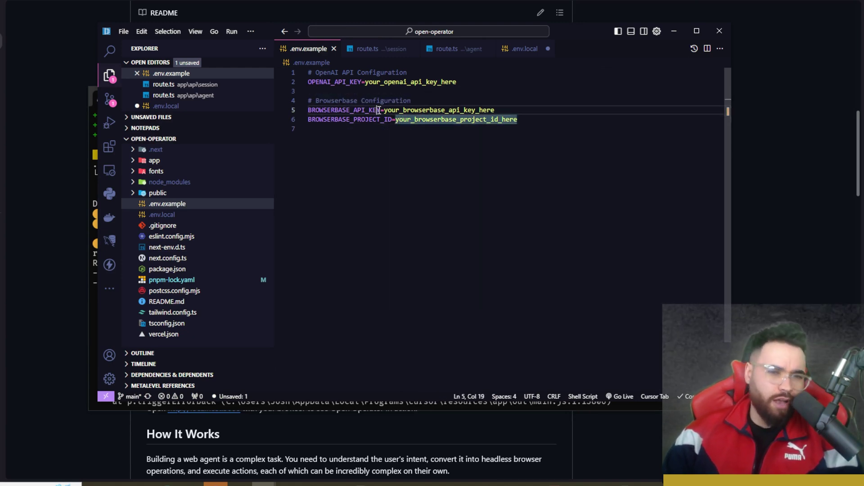
left_click(389, 120)
double_click(390, 119)
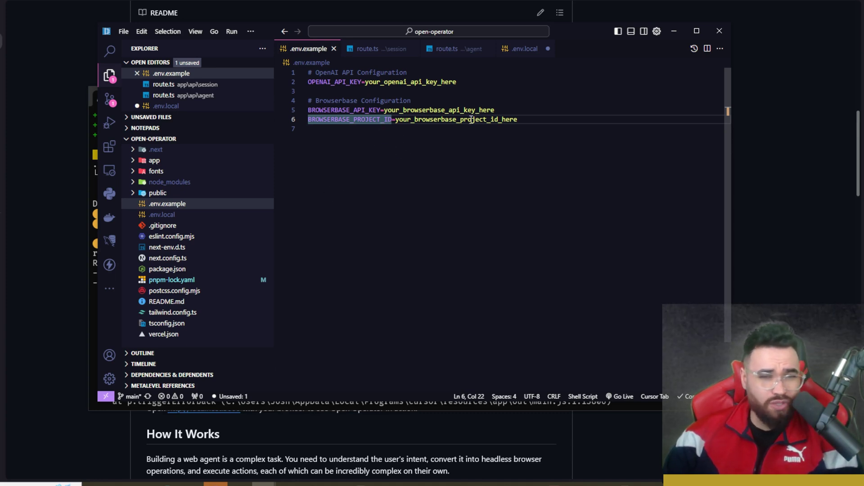
left_click(50, 272)
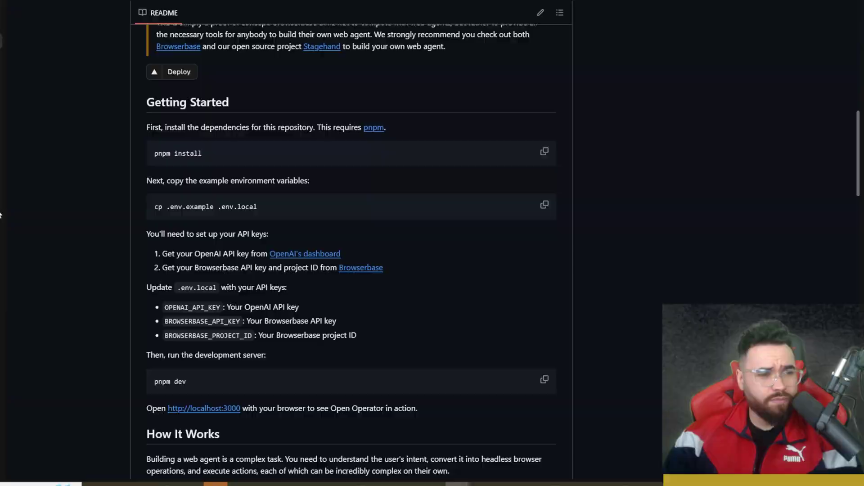
Show the local Open Operator at localhost:3001, then switch to the operator.browserbase.com tab.
left_click(24, 209)
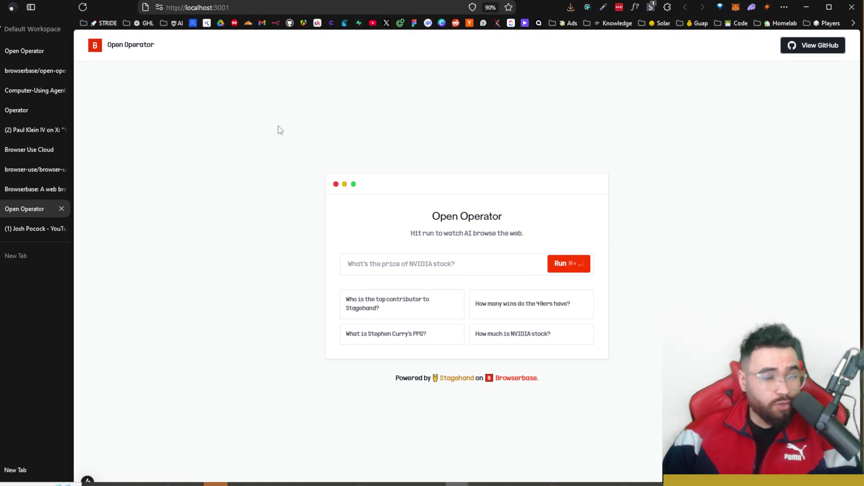
key("ctrl+1")
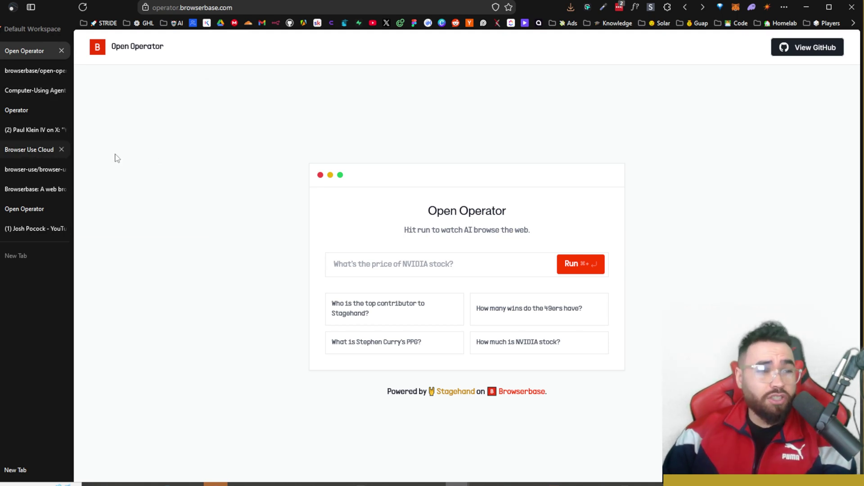
Highlight the Cloud Version plan's $30/month price and features like Proxy Rotations and Authentication handling.
left_click(28, 153)
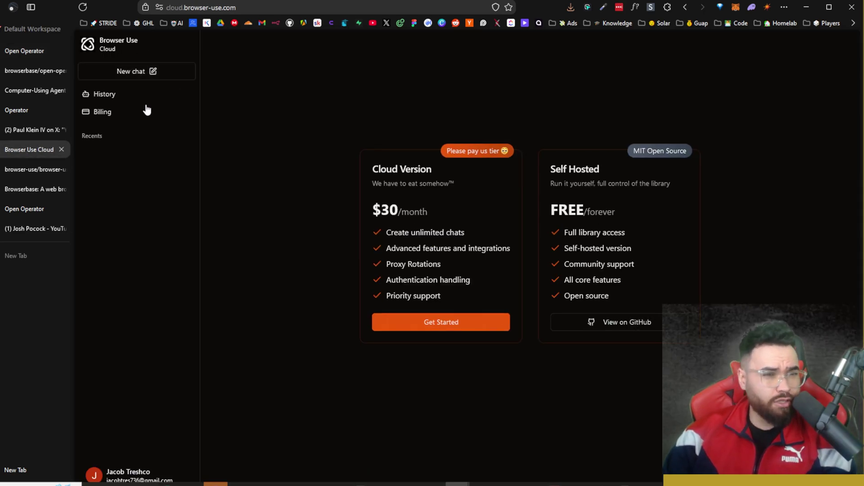
left_click_drag(391, 169, 437, 180)
left_click_drag(390, 209, 488, 250)
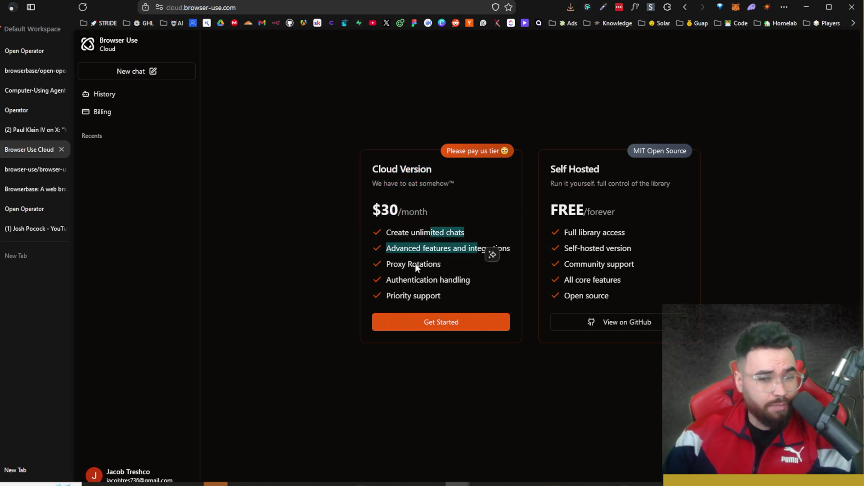
left_click(412, 272)
double_click(412, 272)
left_click_drag(390, 285, 441, 286)
left_click_drag(404, 249, 457, 223)
left_click(454, 288)
Clear the highlight and open the browser-use repository on GitHub in a new tab.
right_click(466, 225)
left_click(484, 185)
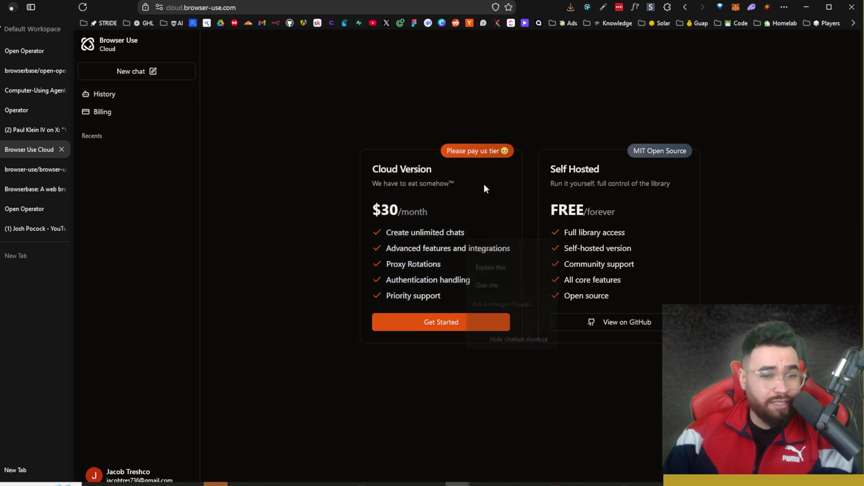
left_click(590, 321)
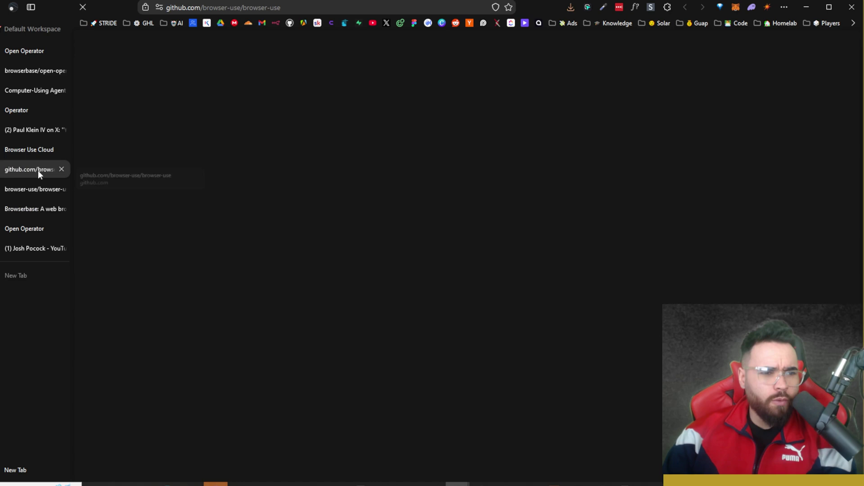
Scroll through the browser-use README's quick start and demos, then go to the YouTube channel's Videos tab.
scroll(263, 177, "down", 20)
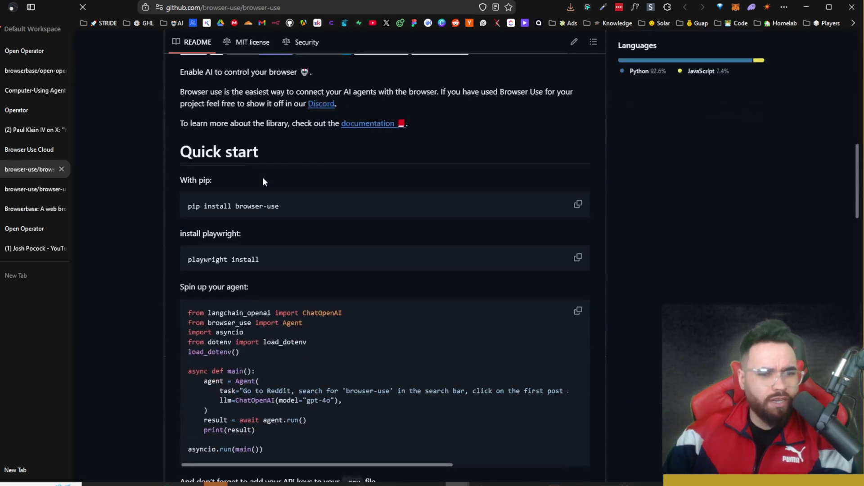
scroll(280, 185, "up", 10)
scroll(282, 190, "down", 20)
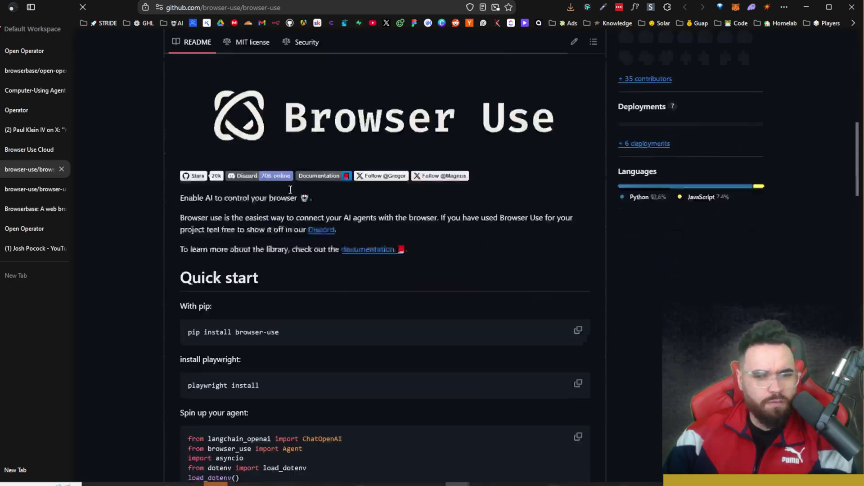
scroll(302, 227, "up", 10)
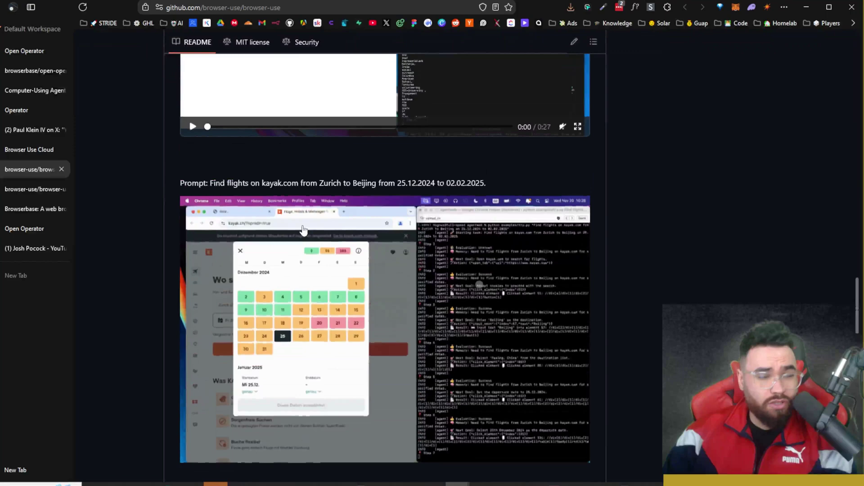
scroll(319, 230, "up", 20)
scroll(312, 234, "down", 5)
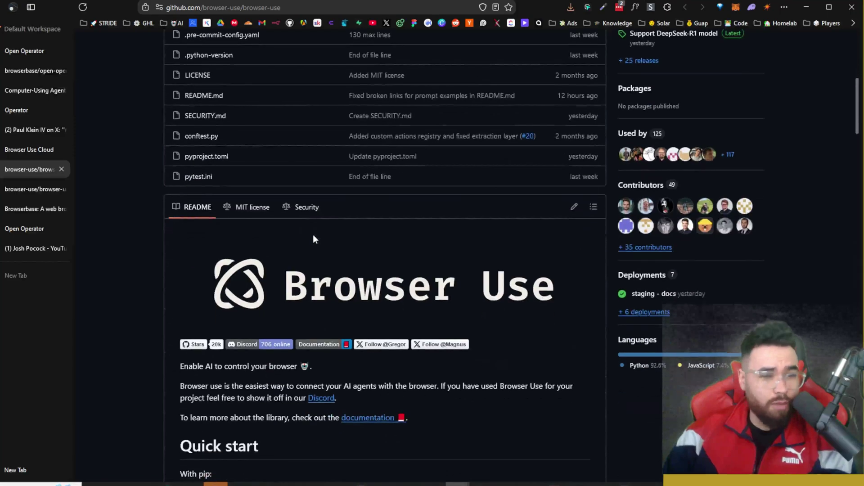
left_click(55, 245)
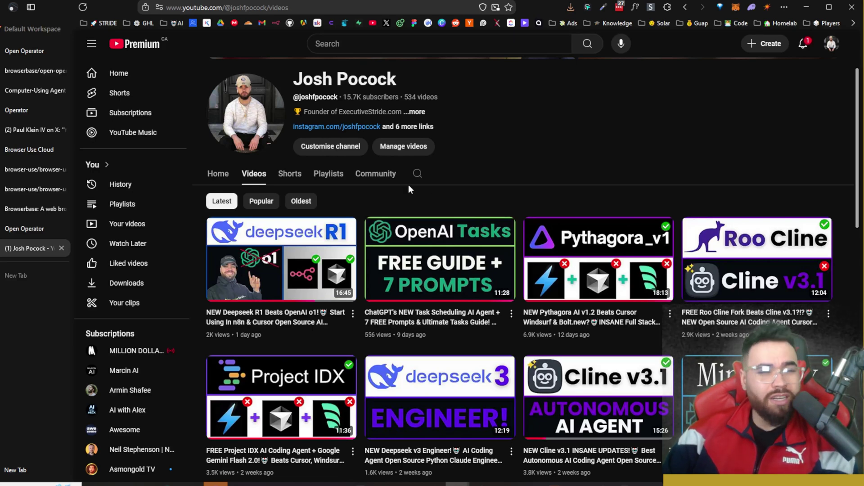
Switch from the YouTube videos page to the operator.browserbase.com tab.
left_click(25, 50)
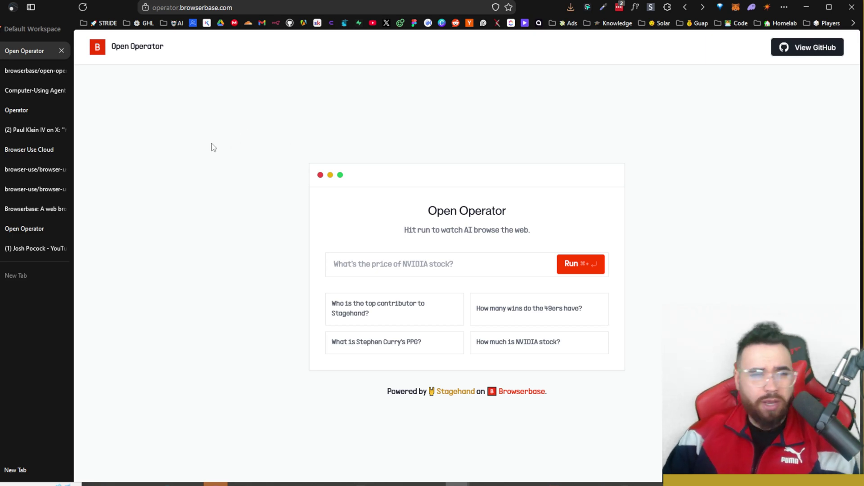
Glance at the browser-use GitHub repository tab, then go back to hosted Open Operator.
left_click(36, 169)
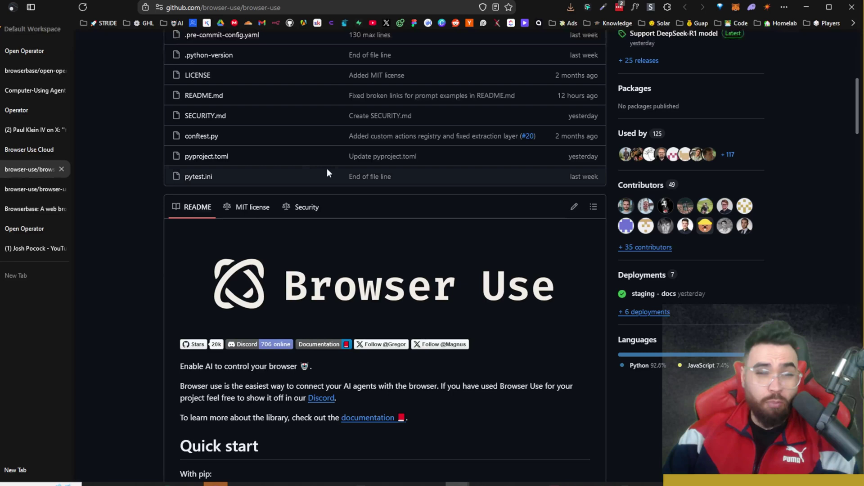
left_click(16, 52)
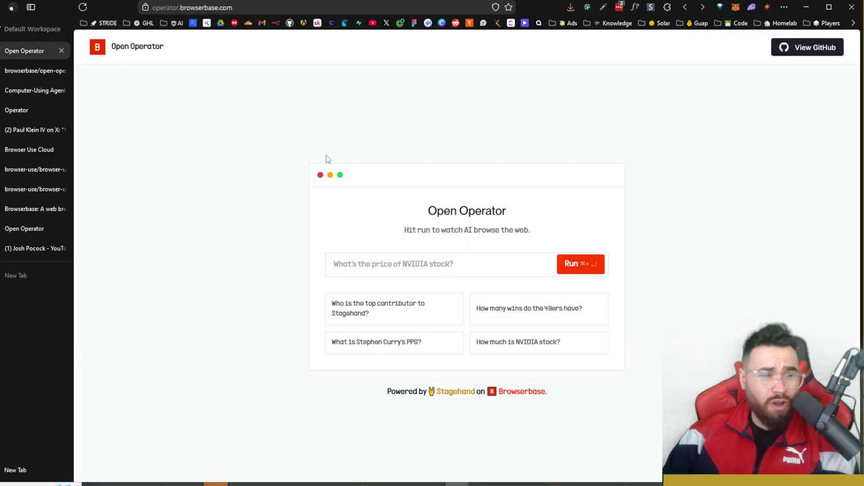